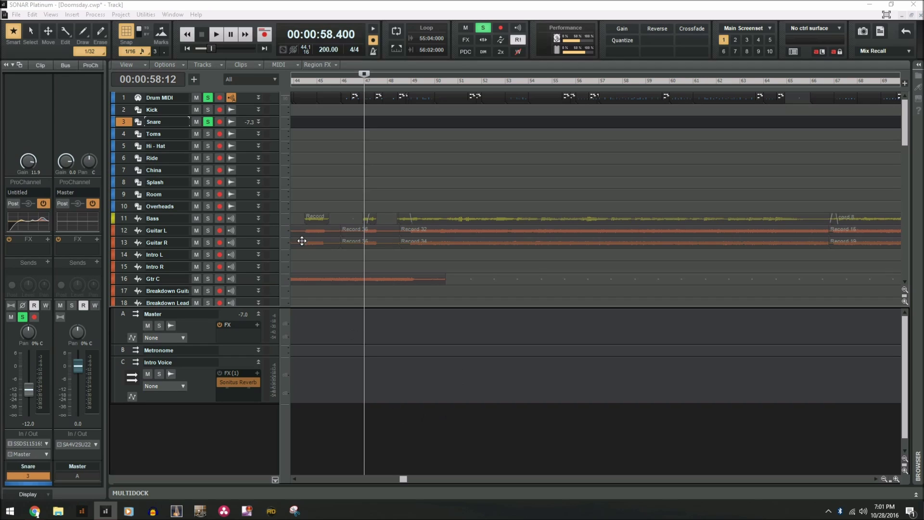
Clear the Snare track selection and play the project briefly, then stop
{"action": "left_click", "coordinate": [121, 125]}
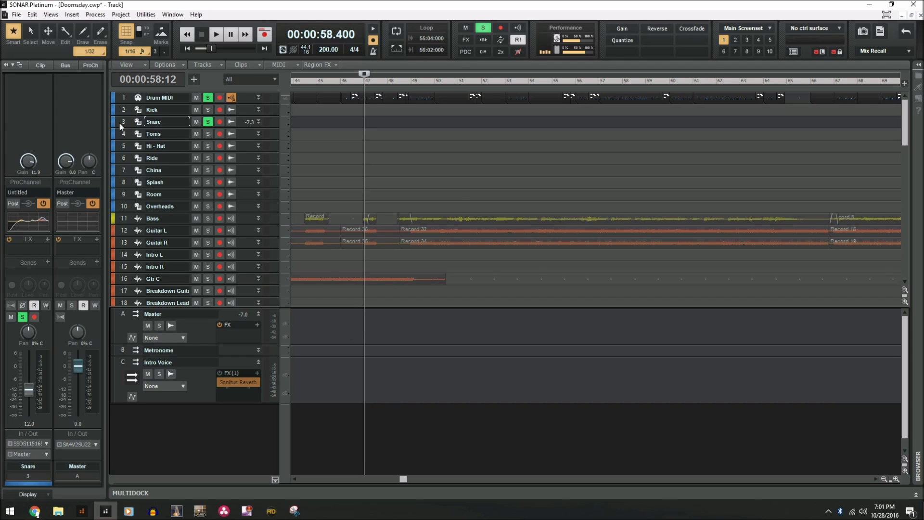
{"action": "key", "text": "space"}
{"action": "key", "text": "space"}
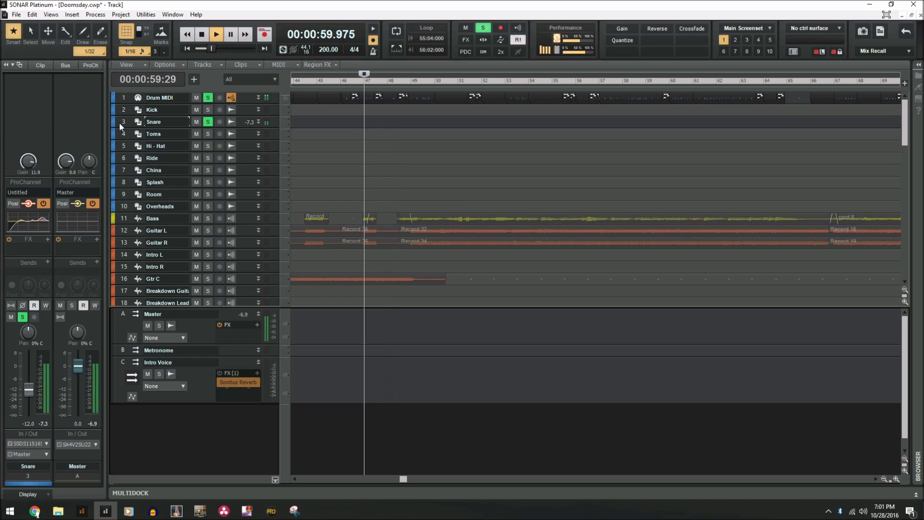
{"action": "key", "text": "space"}
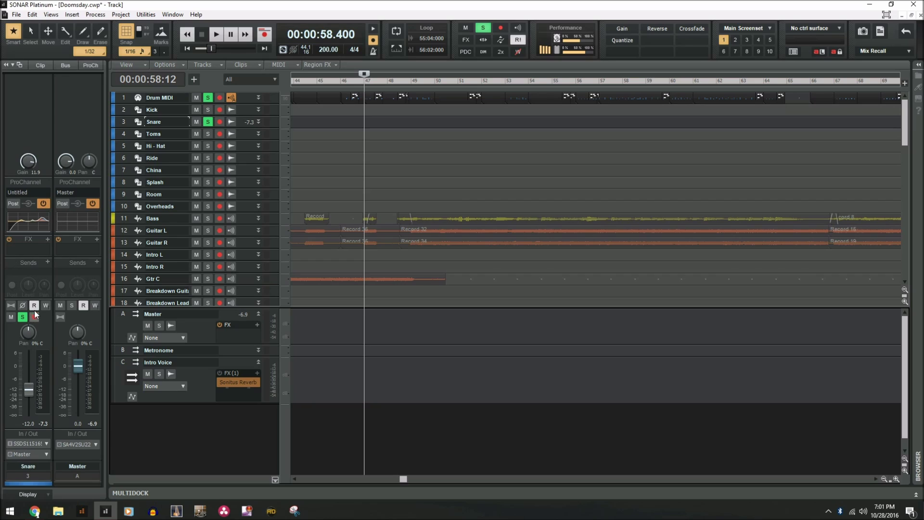
Bring up the Snare strip's send destination list
{"action": "left_click", "coordinate": [47, 262]}
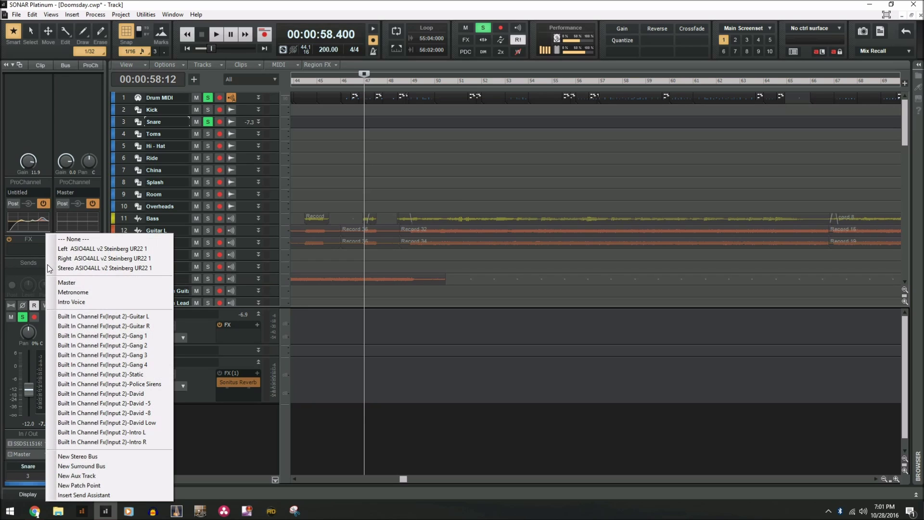
{"action": "left_click", "coordinate": [198, 419]}
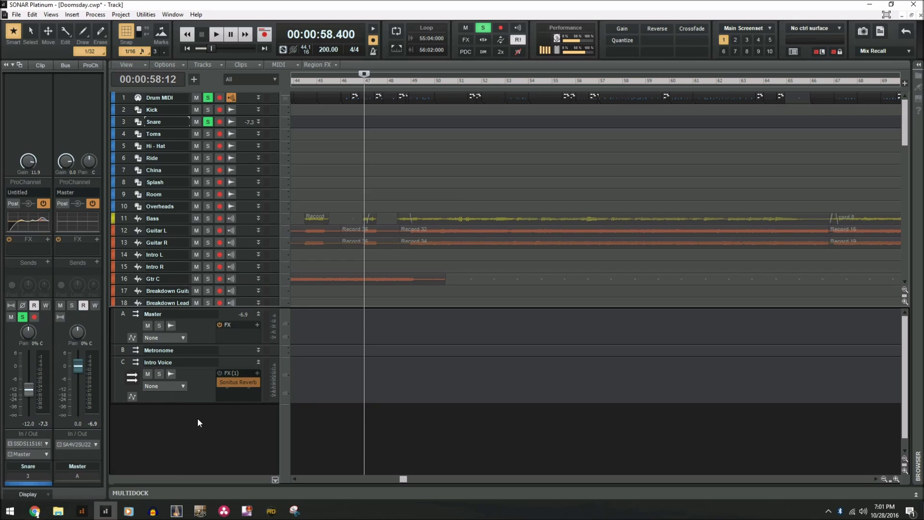
{"action": "right_click", "coordinate": [197, 419]}
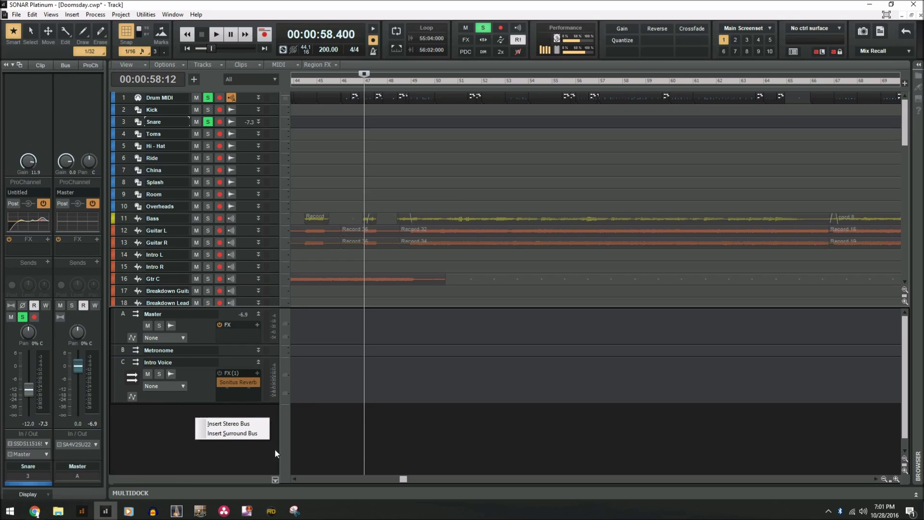
{"action": "left_click", "coordinate": [125, 438]}
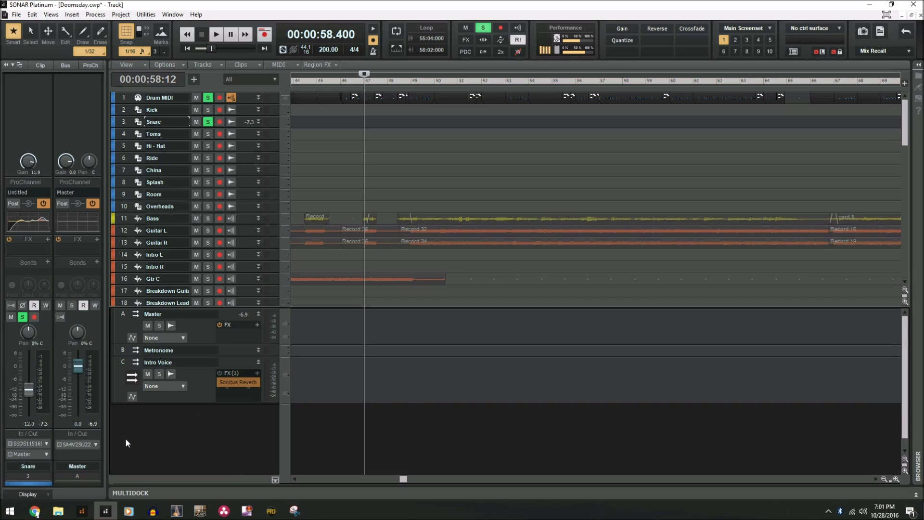
{"action": "left_click", "coordinate": [48, 262]}
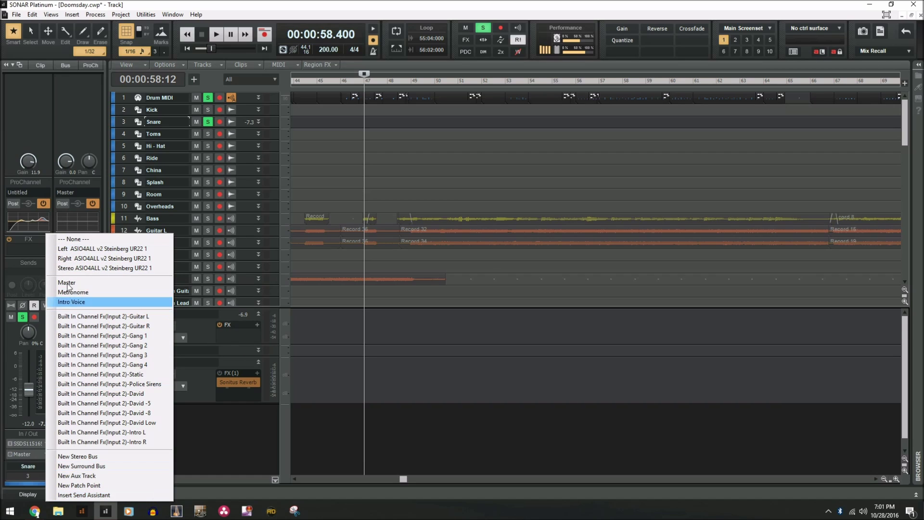
In Insert Send Assistant, send to a new bus named 'snr verb'
{"action": "left_click", "coordinate": [93, 492]}
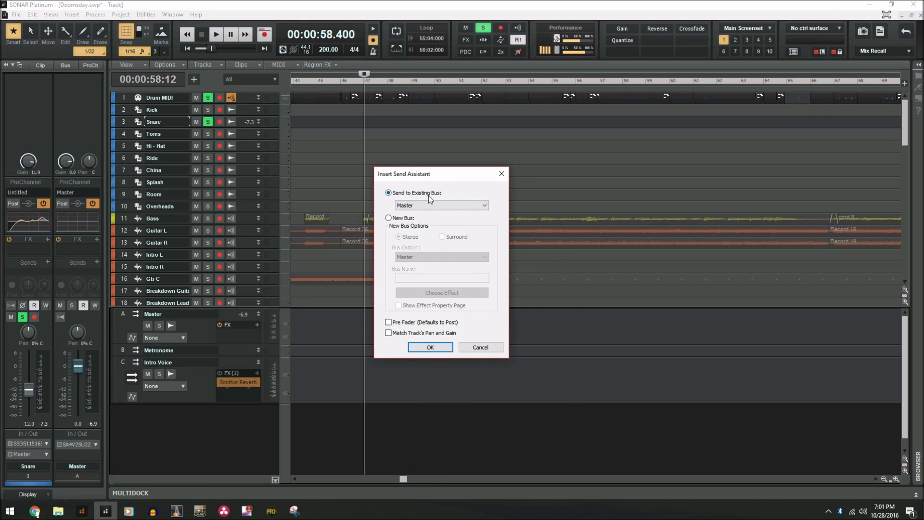
{"action": "left_click", "coordinate": [389, 218]}
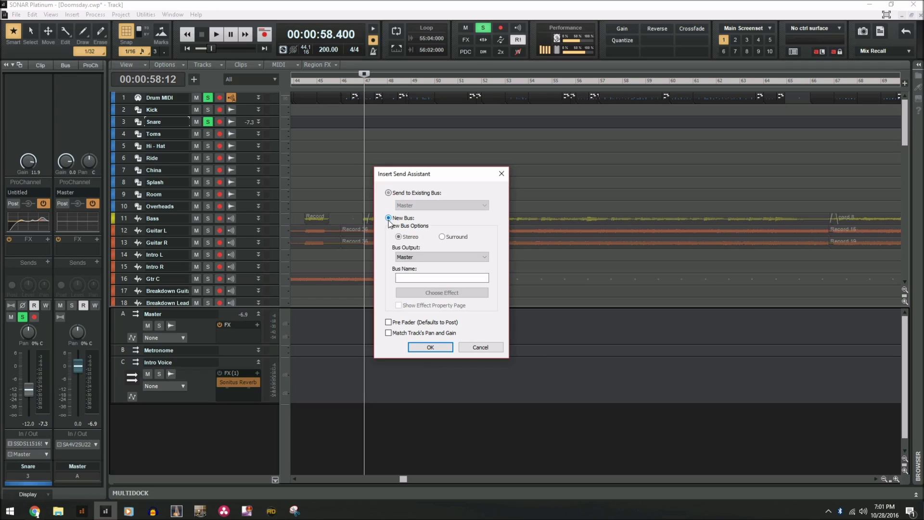
{"action": "left_click", "coordinate": [447, 278]}
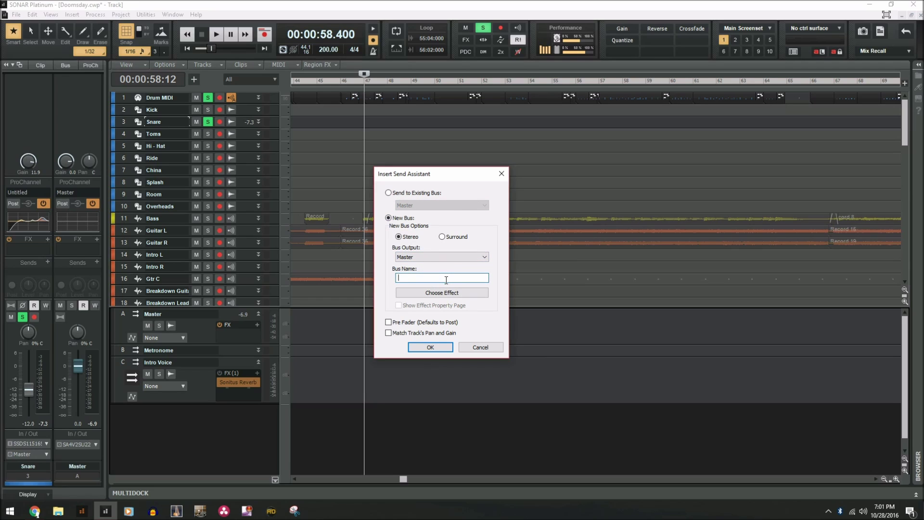
{"action": "type", "text": "snr verb"}
Put Sonitus:fx Reverb on the new bus with Show Effect Property Page ticked, and confirm
{"action": "left_click", "coordinate": [440, 292]}
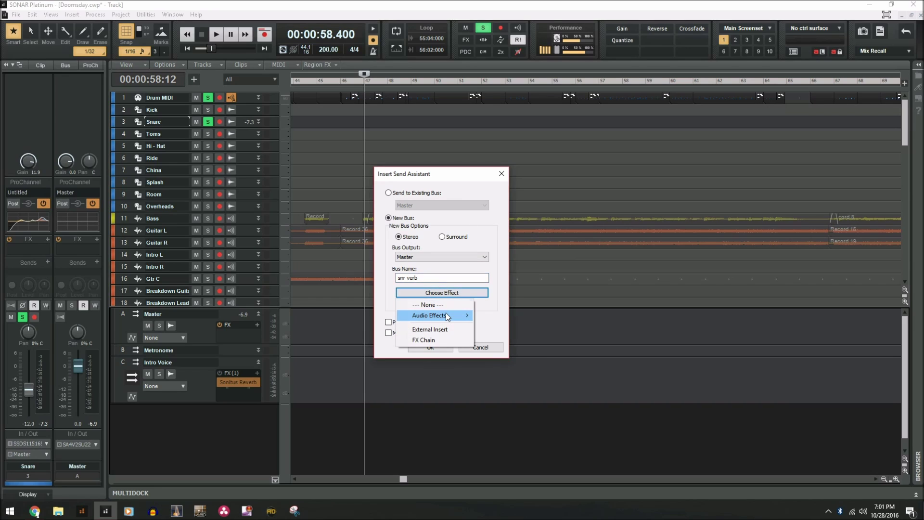
{"action": "mouse_move", "coordinate": [457, 317]}
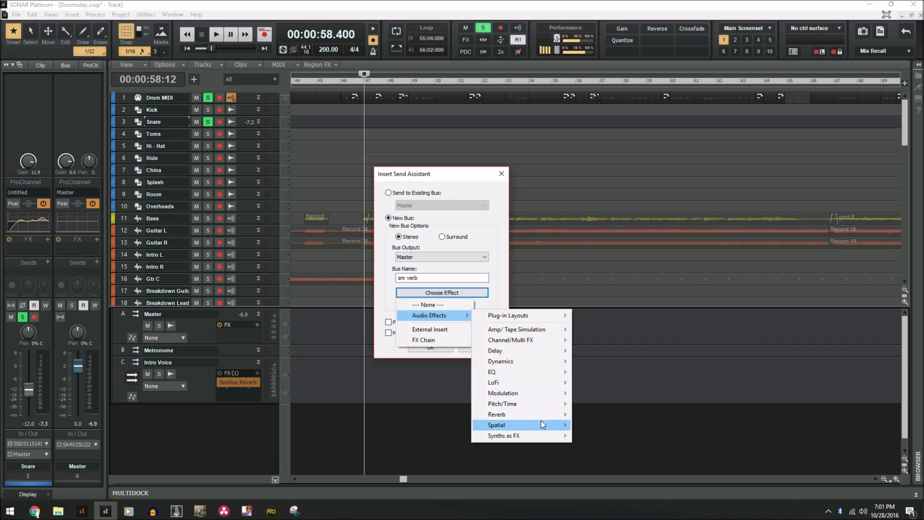
{"action": "mouse_move", "coordinate": [542, 417]}
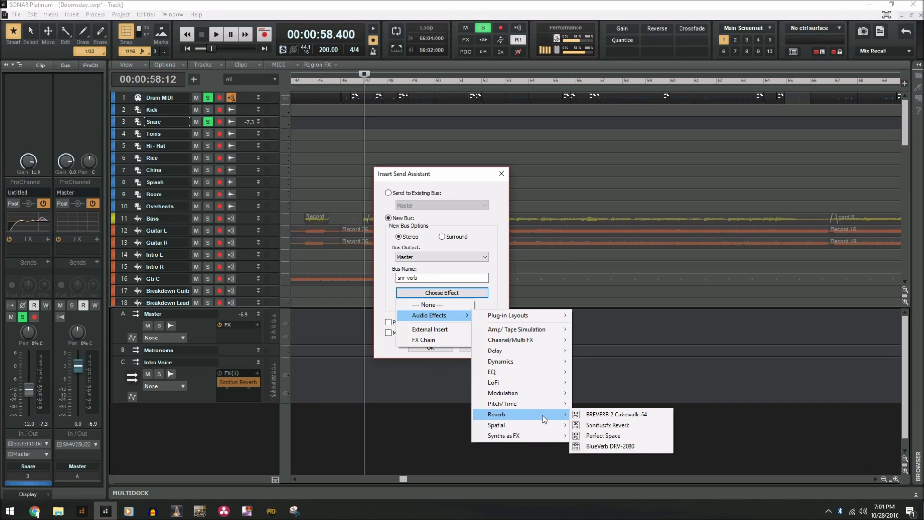
{"action": "left_click", "coordinate": [600, 425]}
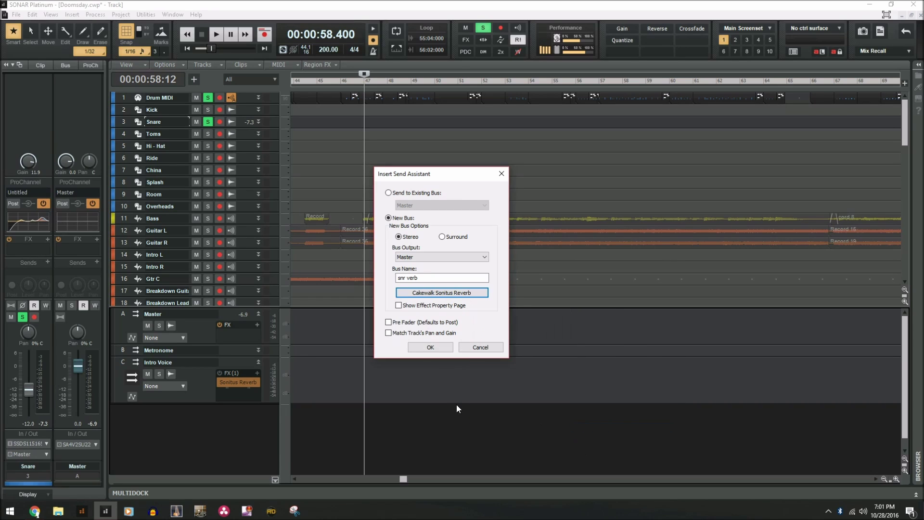
{"action": "left_click", "coordinate": [399, 305]}
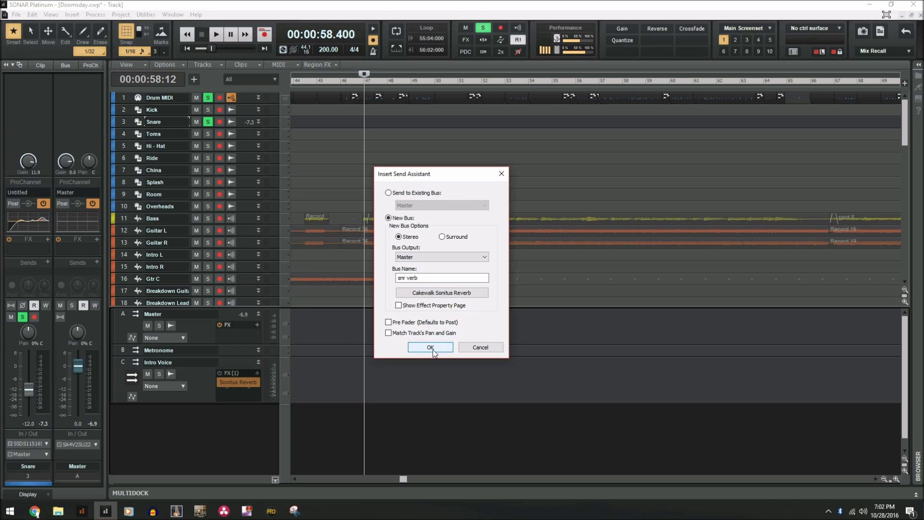
{"action": "left_click", "coordinate": [398, 305]}
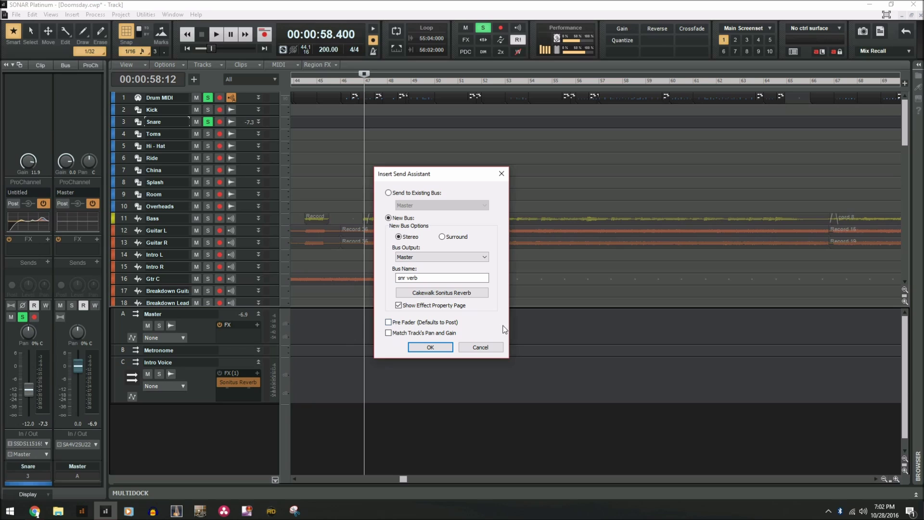
{"action": "left_click", "coordinate": [423, 348]}
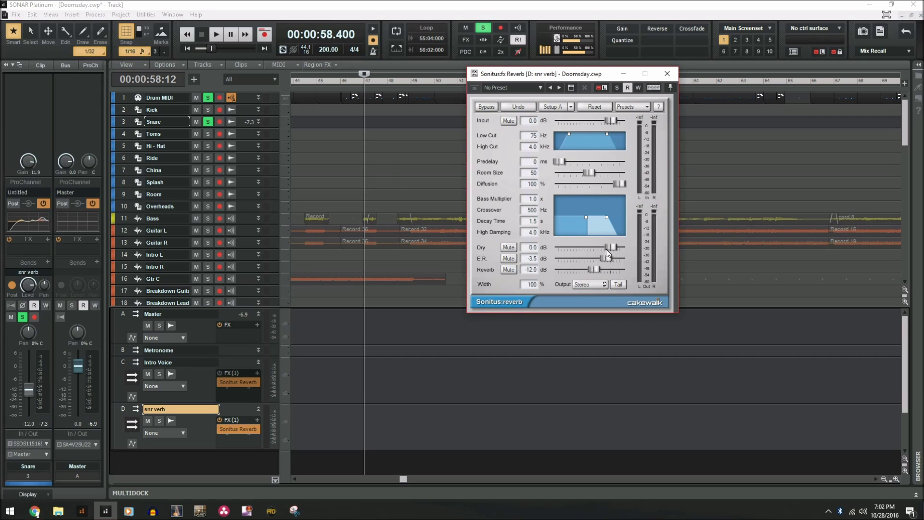
Pull the Sonitus Reverb Dry slider to -Inf and play back to hear it
{"action": "left_click_drag", "start_coordinate": [609, 248], "coordinate": [559, 247]}
{"action": "left_click", "coordinate": [353, 144]}
{"action": "key", "text": "space"}
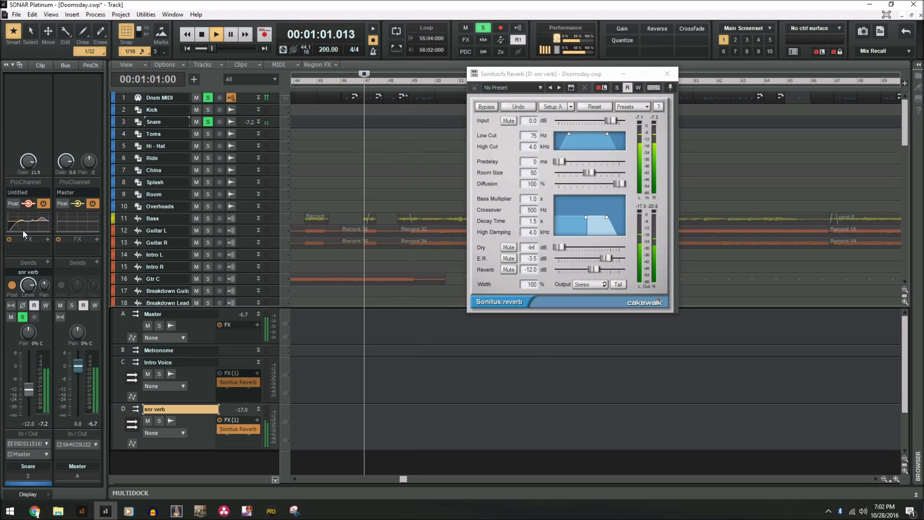
{"action": "key", "text": "space"}
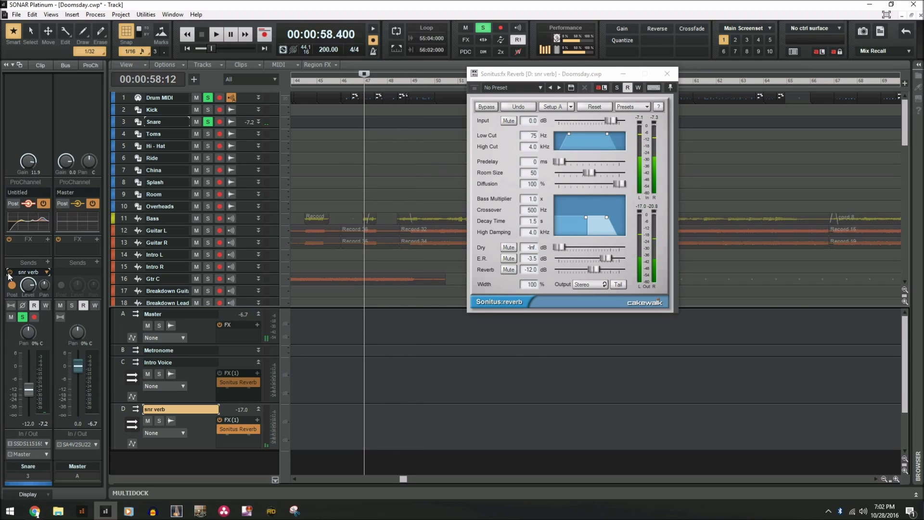
Show the snr verb bus in the channel strip and play back again
{"action": "left_click", "coordinate": [10, 273]}
{"action": "key", "text": "space"}
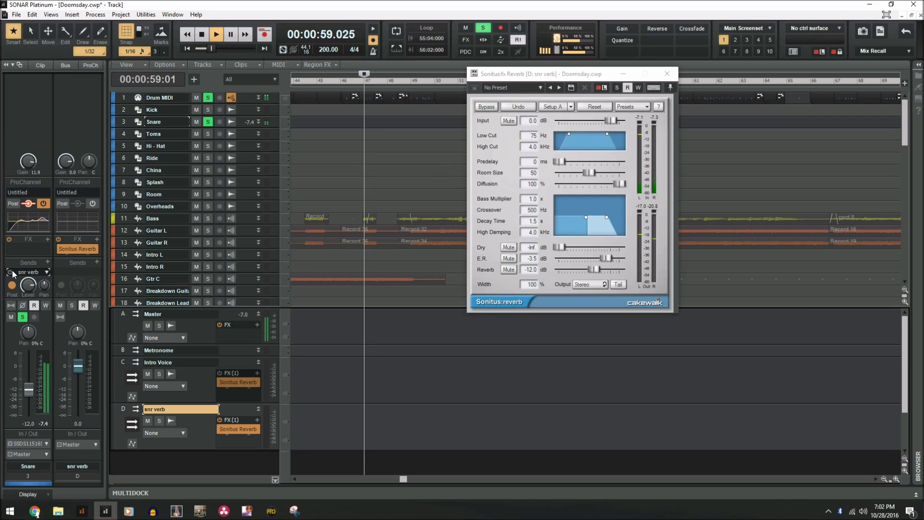
{"action": "key", "text": "space"}
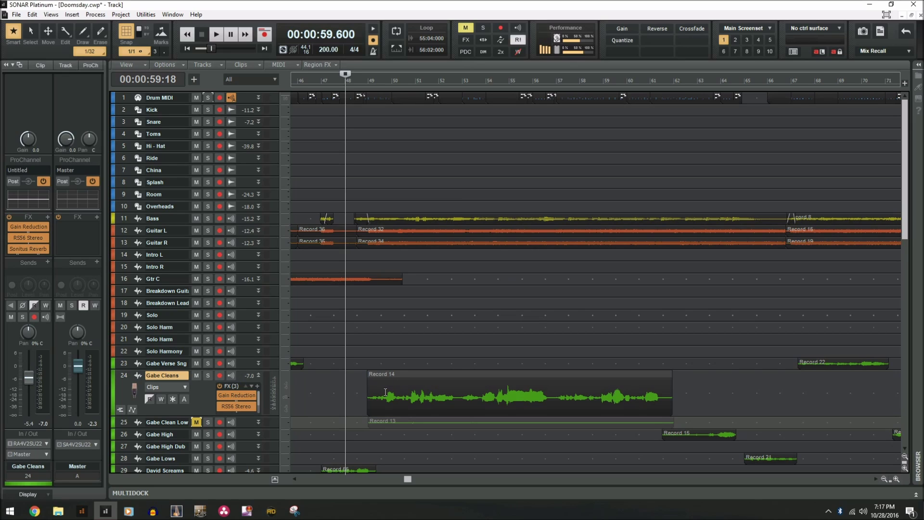
Play back the vocal section, then select the Record 14 clip on Gabe Cleans
{"action": "key", "text": "space"}
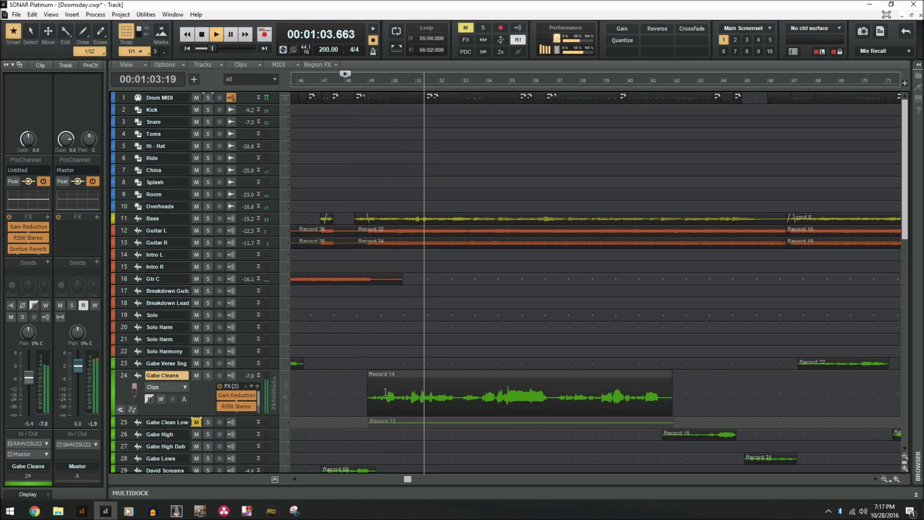
{"action": "key", "text": "space"}
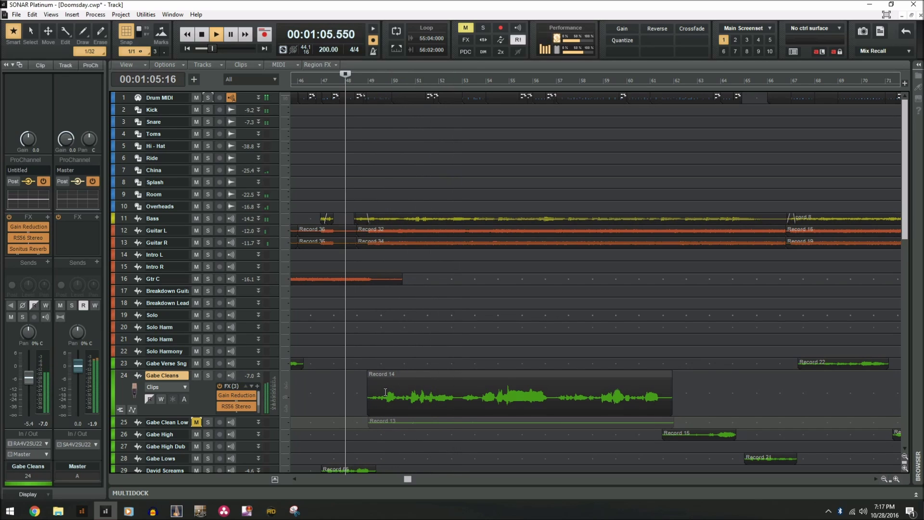
{"action": "key", "text": "r"}
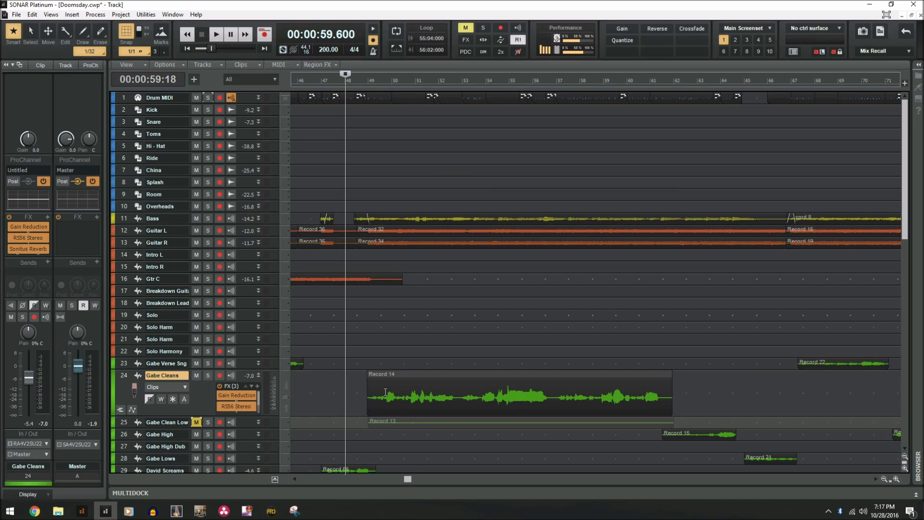
{"action": "left_click", "coordinate": [500, 377]}
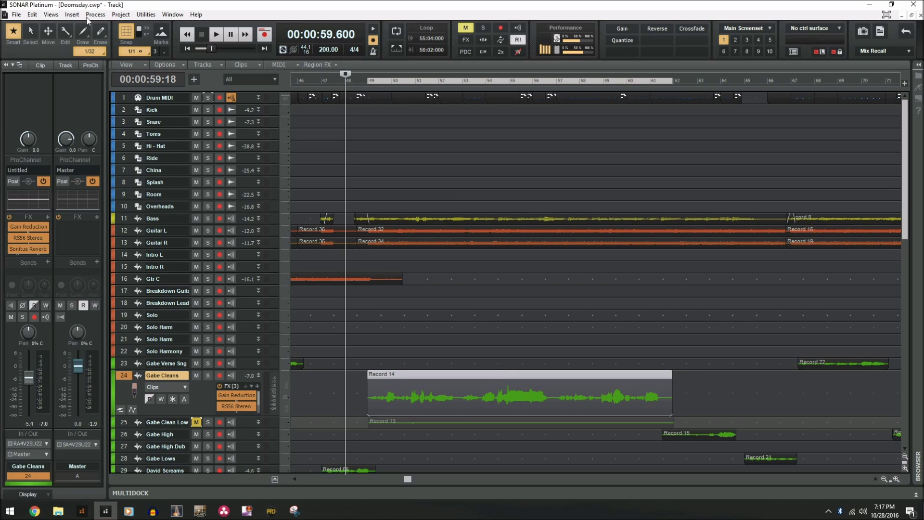
Nudge Record 14 up one track via Process > Nudge, undo it, and reopen Process
{"action": "left_click", "coordinate": [92, 15]}
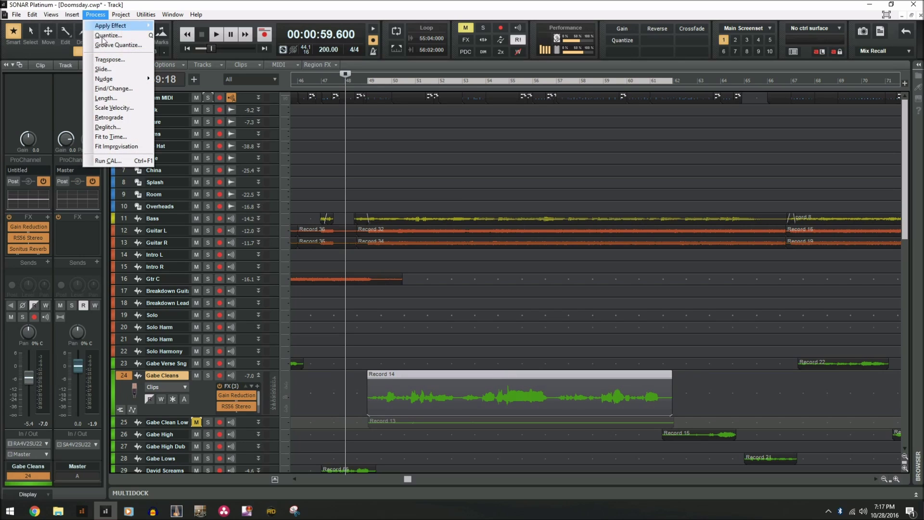
{"action": "mouse_move", "coordinate": [116, 80]}
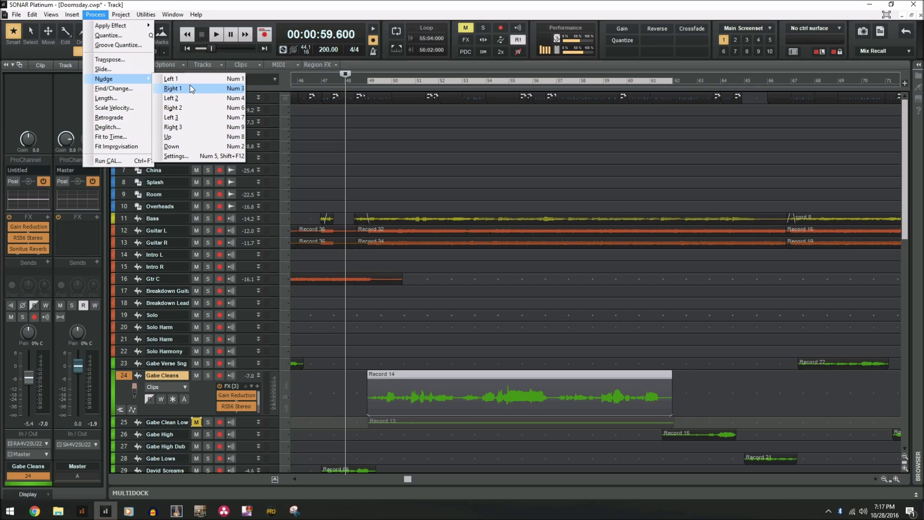
{"action": "left_click", "coordinate": [197, 141]}
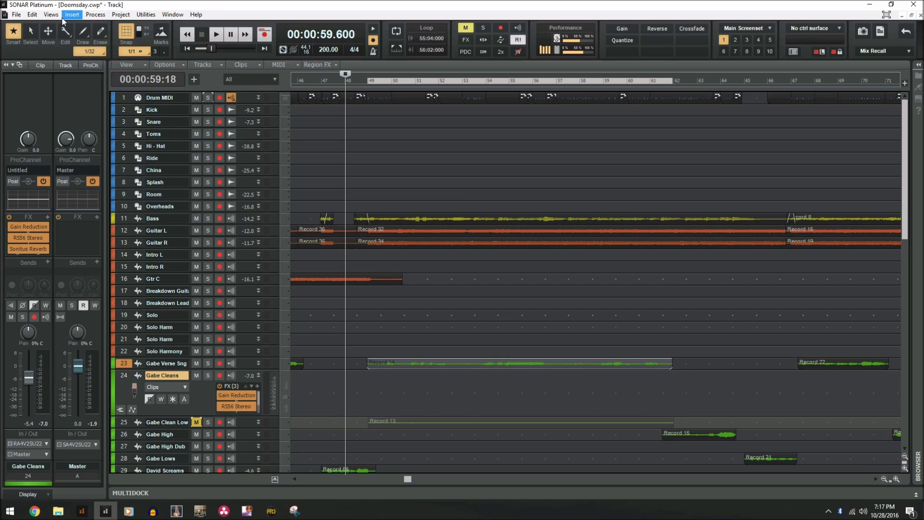
{"action": "left_click", "coordinate": [93, 15]}
{"action": "left_click", "coordinate": [115, 3]}
{"action": "key", "text": "ctrl+z"}
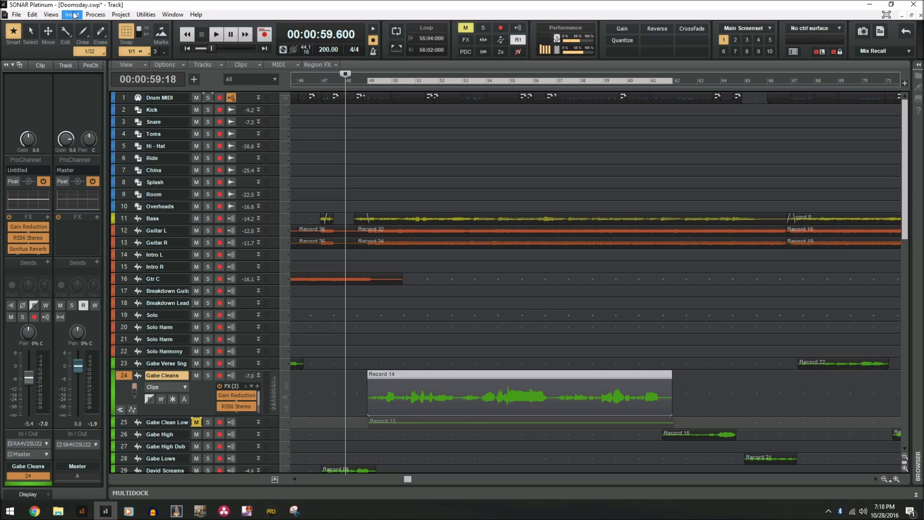
{"action": "left_click", "coordinate": [95, 14]}
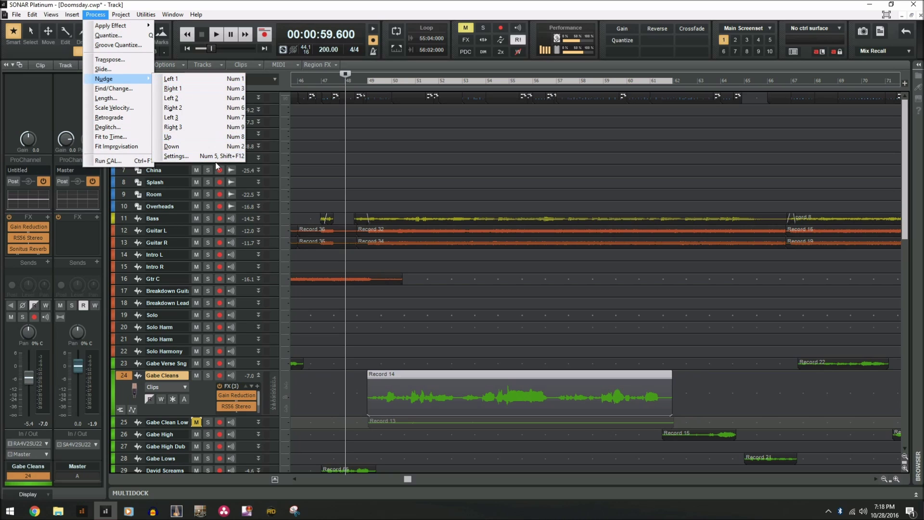
Set nudge resolutions to 10 ms, 1 frame and 2 frames, and close Preferences
{"action": "left_click", "coordinate": [217, 157]}
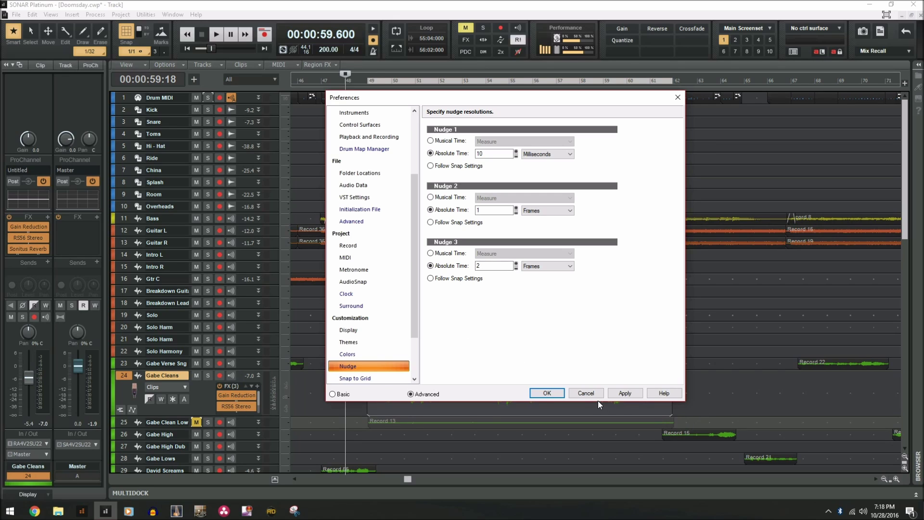
{"action": "left_click", "coordinate": [540, 395]}
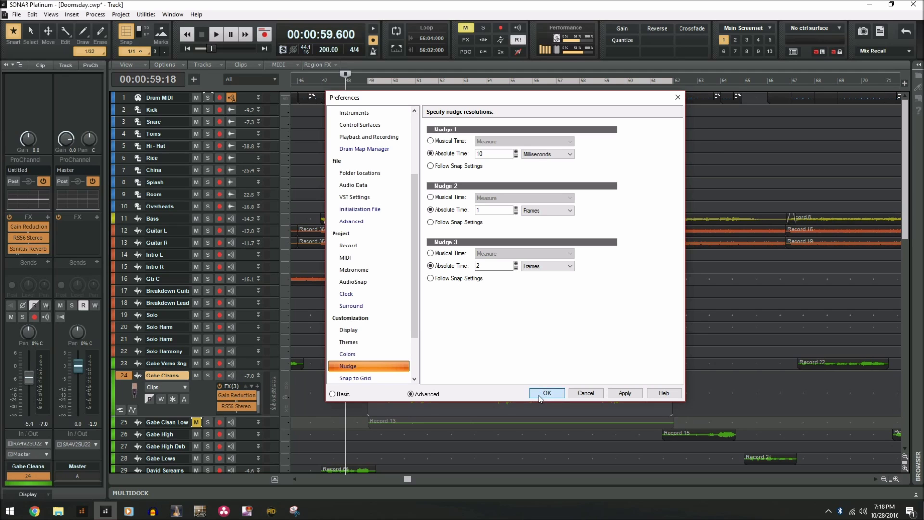
Nudge Record 14 later with Process > Nudge > Right 3 and play it back
{"action": "left_click", "coordinate": [93, 15]}
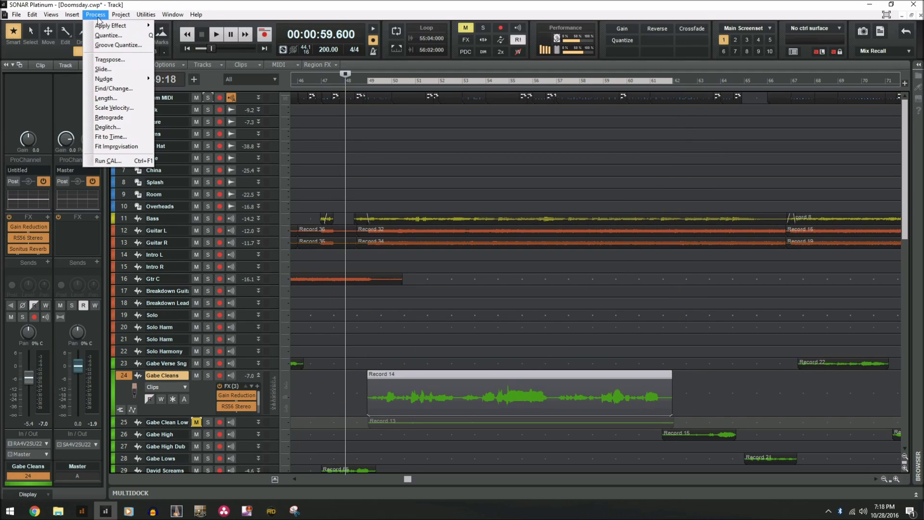
{"action": "mouse_move", "coordinate": [122, 79]}
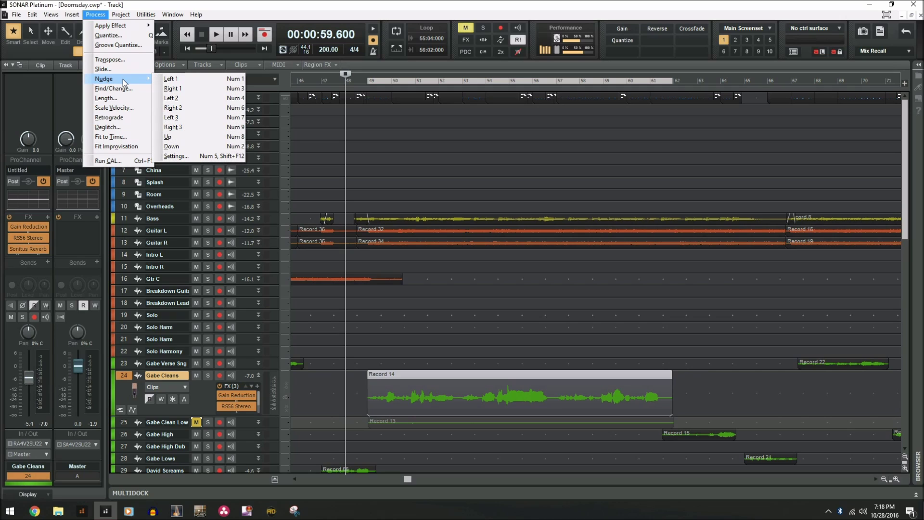
{"action": "left_click", "coordinate": [192, 128]}
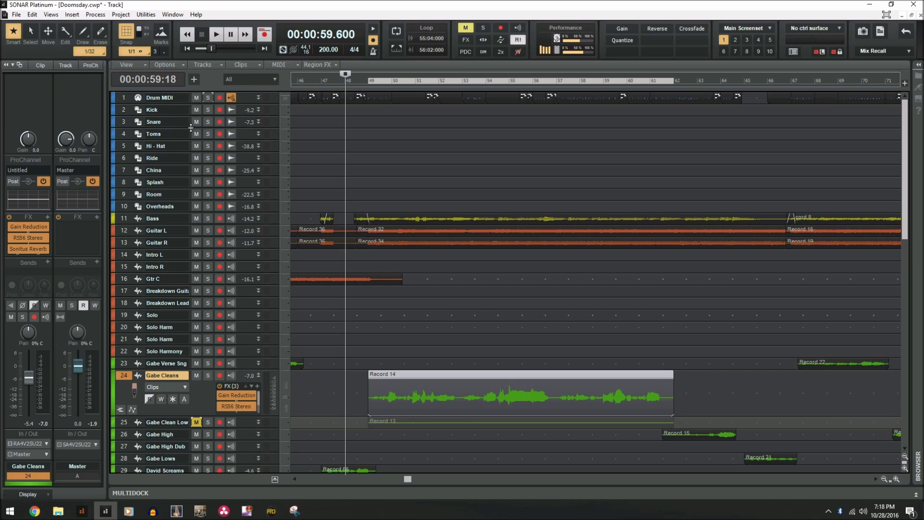
{"action": "left_click", "coordinate": [215, 36]}
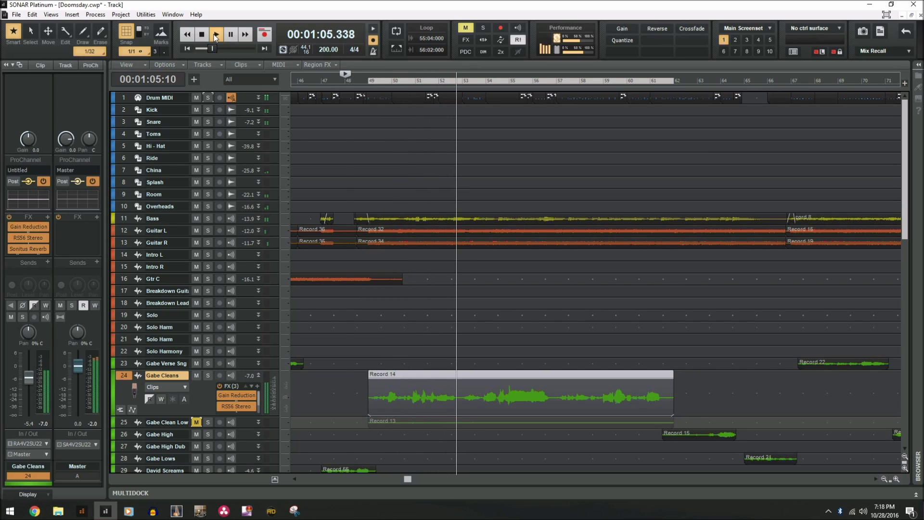
{"action": "left_click", "coordinate": [215, 37]}
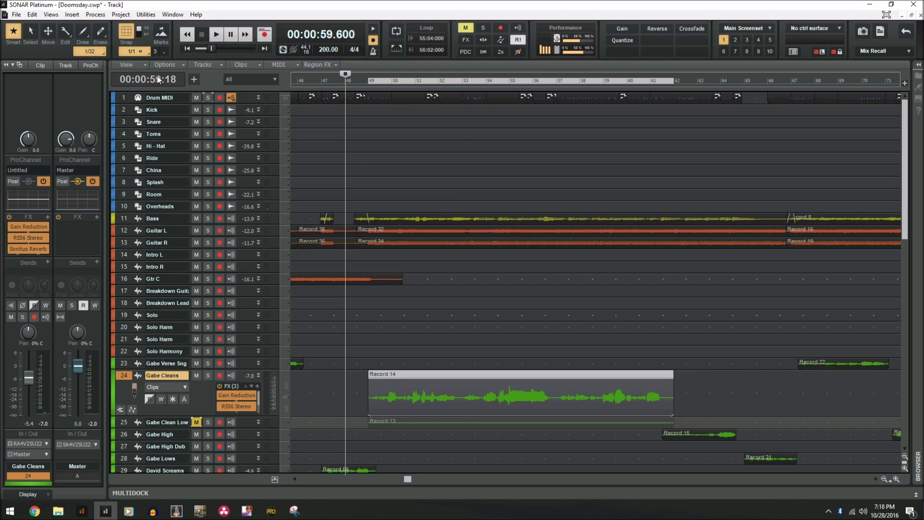
Open the Process menu
{"action": "left_click", "coordinate": [94, 14]}
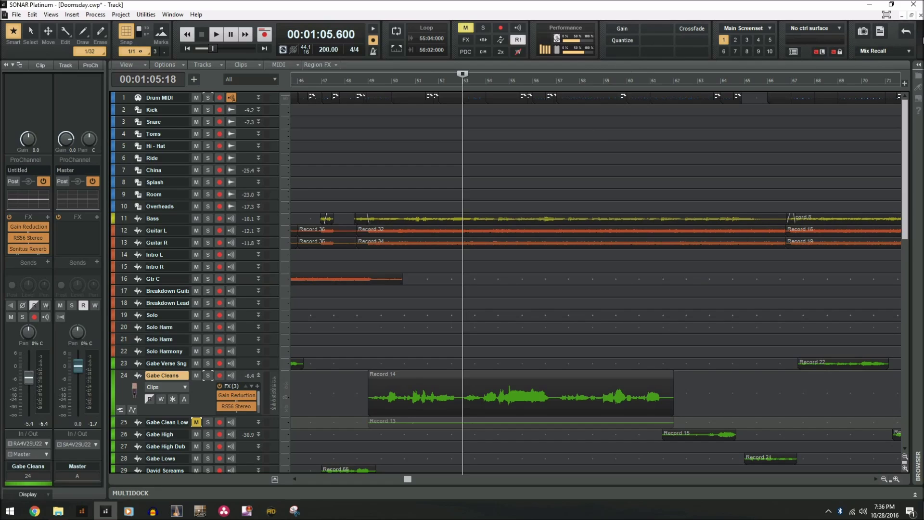
Look through the control bar's module options without changing anything
{"action": "right_click", "coordinate": [793, 37]}
{"action": "key", "text": "Escape"}
{"action": "mouse_move", "coordinate": [601, 45]}
{"action": "left_mouse_down"}
{"action": "mouse_move", "coordinate": [544, 45]}
{"action": "mouse_move", "coordinate": [610, 54]}
{"action": "left_mouse_up"}
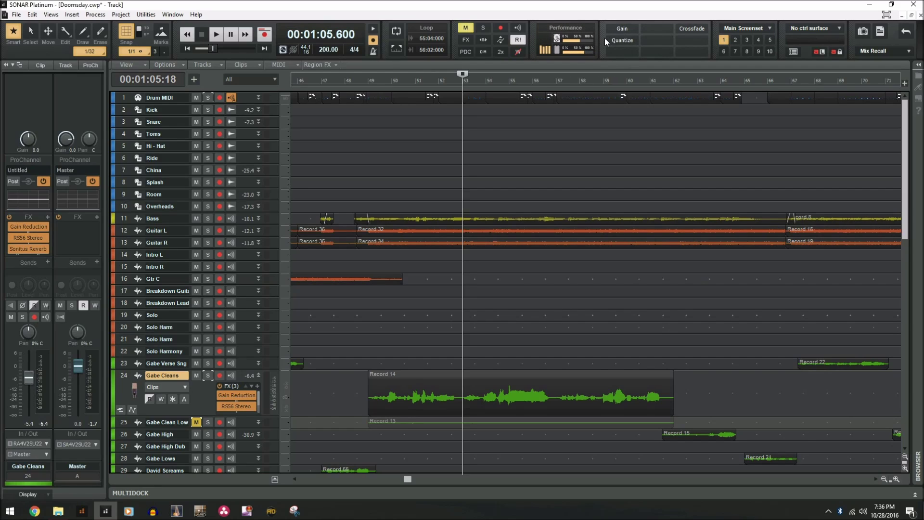
{"action": "right_click", "coordinate": [603, 40]}
{"action": "mouse_move", "coordinate": [647, 77]}
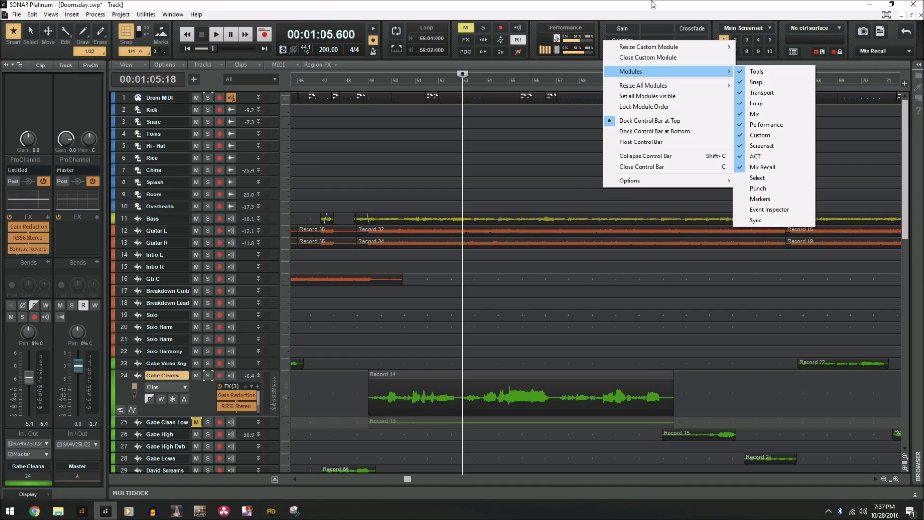
{"action": "left_click", "coordinate": [615, 31]}
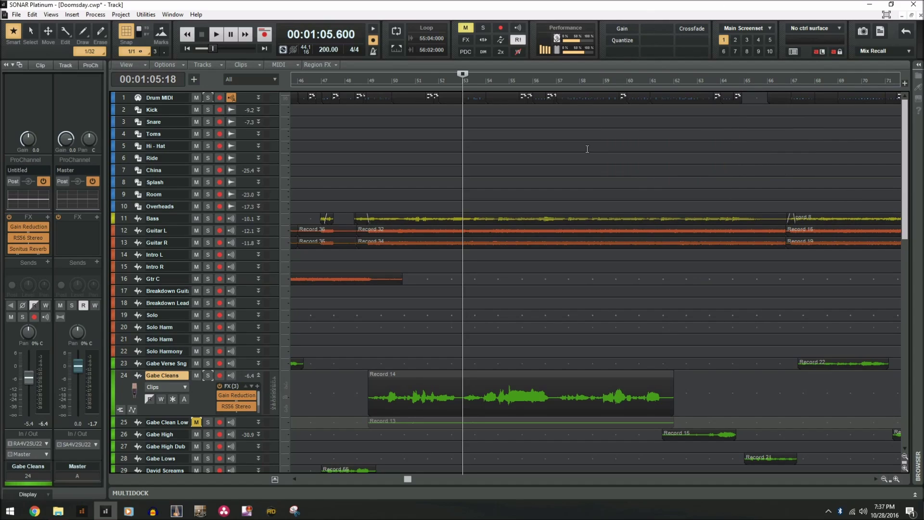
Assign Menu Items > Process > Apply Effect > Reverse to the empty custom slot
{"action": "right_click", "coordinate": [649, 33]}
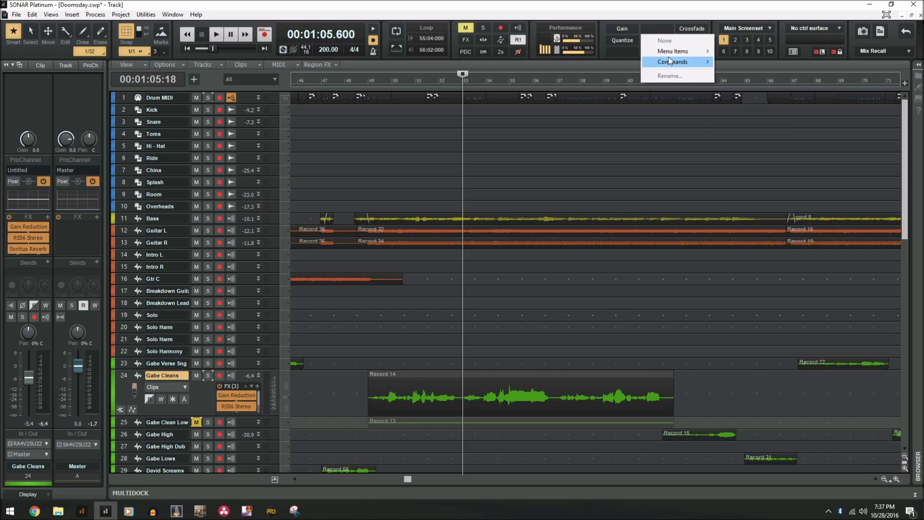
{"action": "mouse_move", "coordinate": [670, 64]}
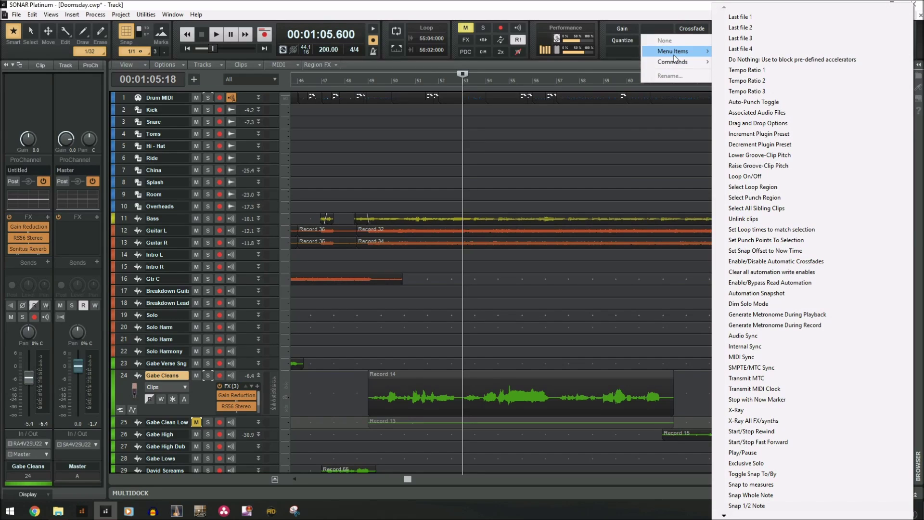
{"action": "mouse_move", "coordinate": [749, 95]}
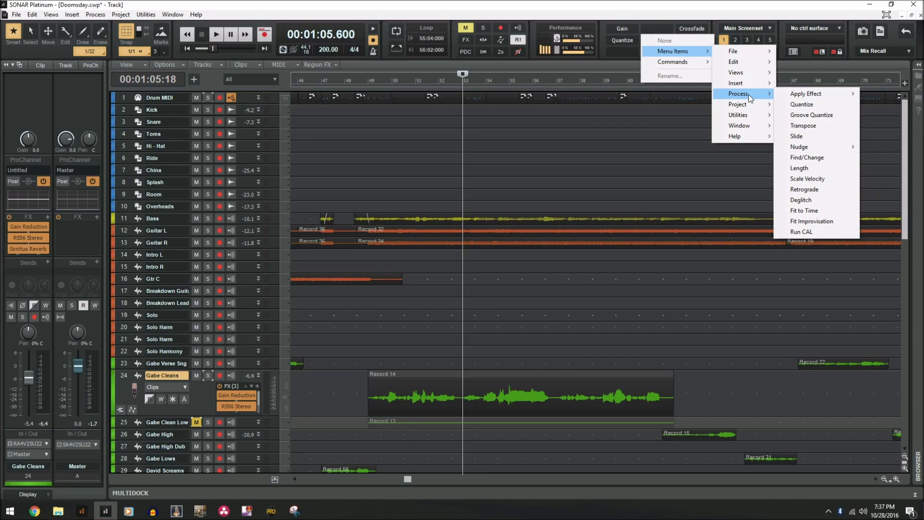
{"action": "mouse_move", "coordinate": [805, 96]}
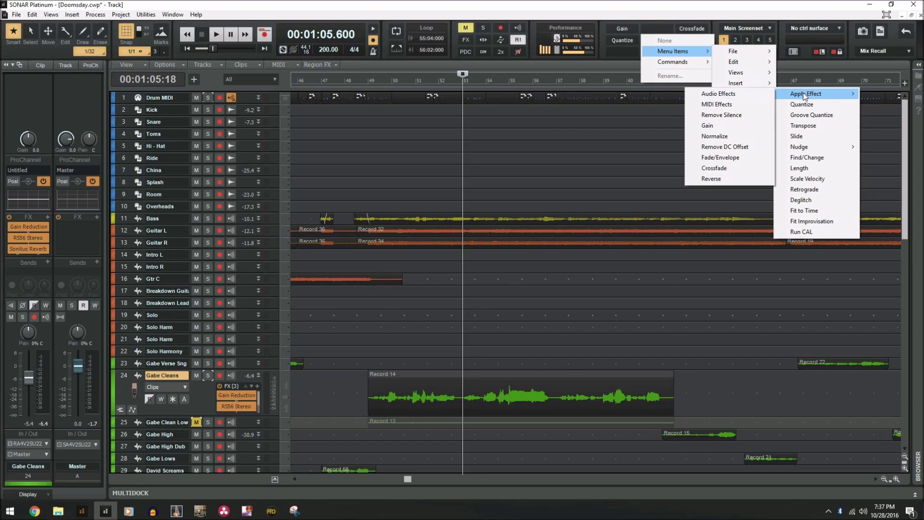
{"action": "left_click", "coordinate": [711, 179]}
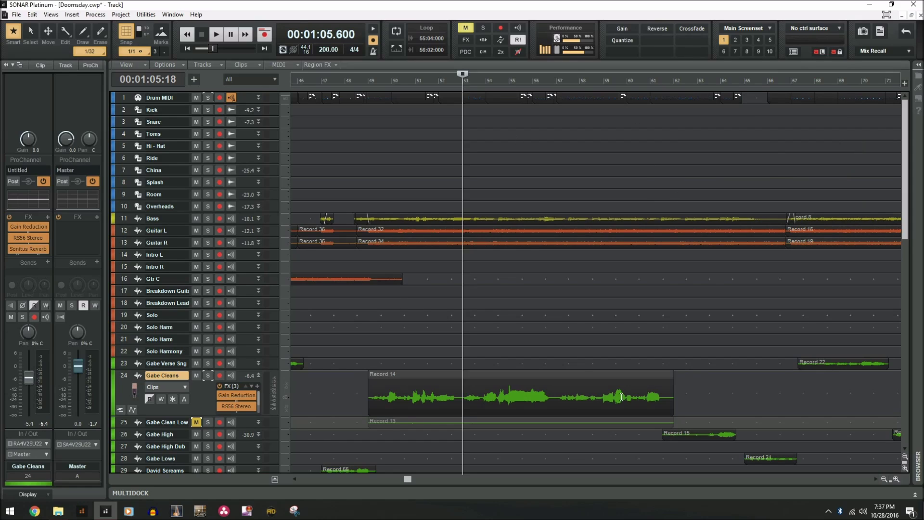
Select Record 14, solo track 24 and reverse the clip
{"action": "left_click", "coordinate": [582, 374]}
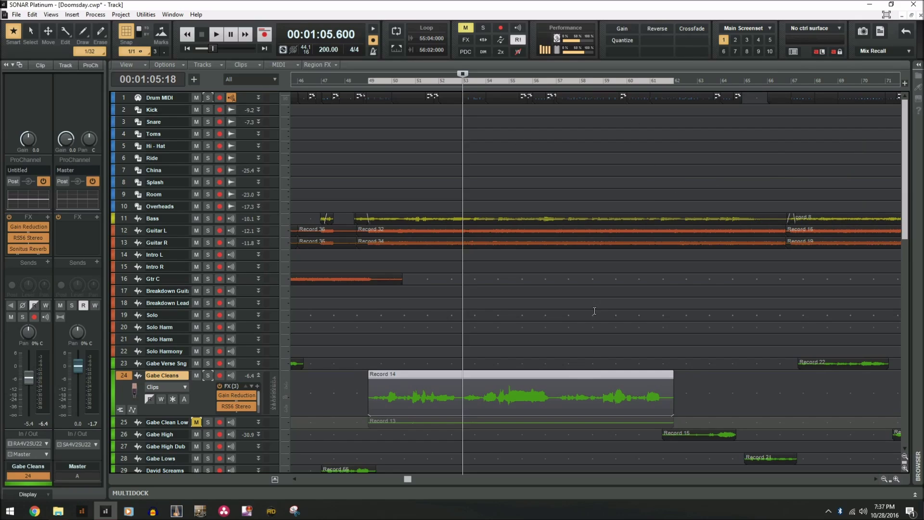
{"action": "left_click", "coordinate": [209, 378]}
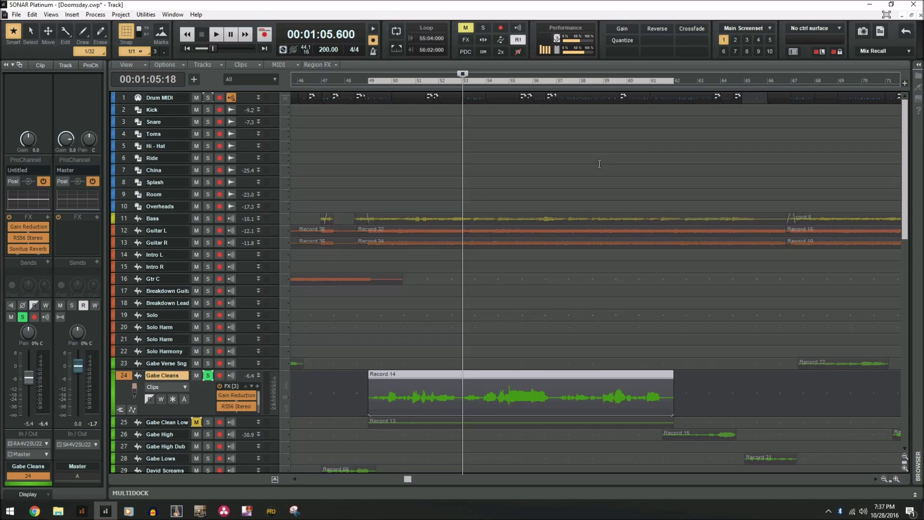
{"action": "left_click", "coordinate": [651, 35]}
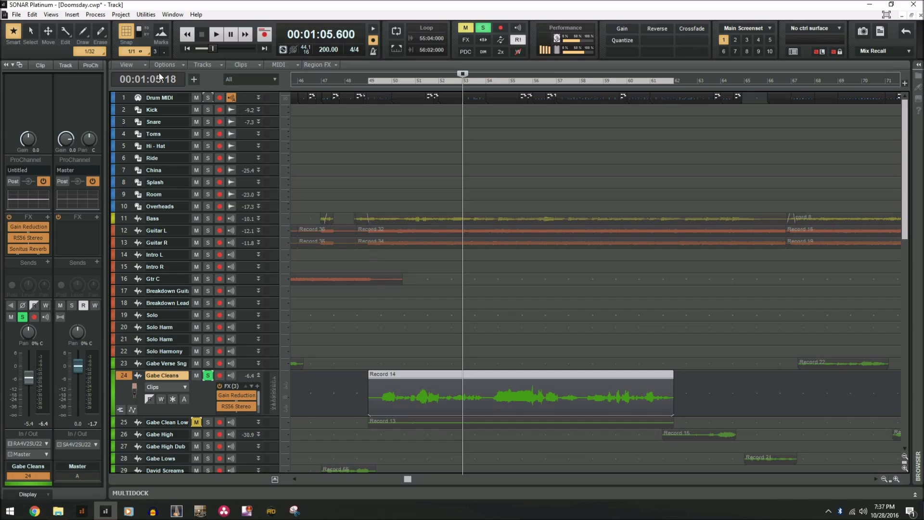
{"action": "left_click", "coordinate": [95, 14]}
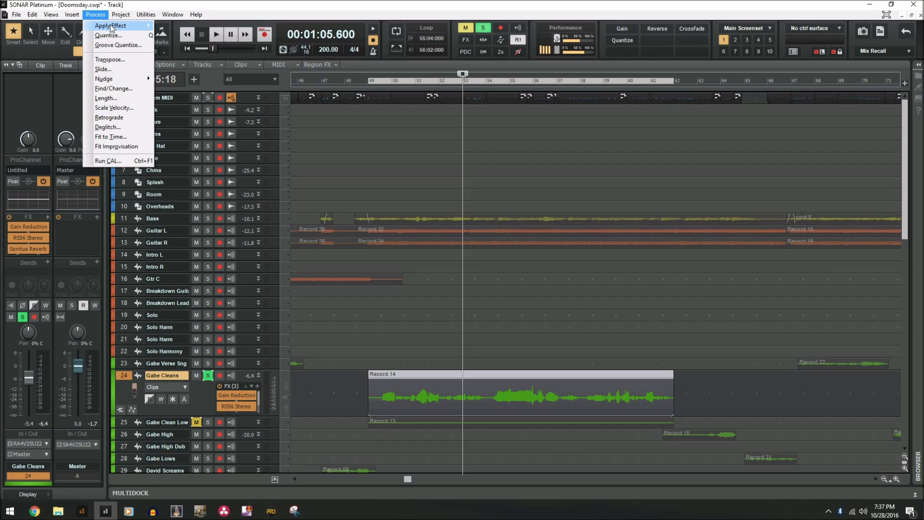
{"action": "mouse_move", "coordinate": [111, 28]}
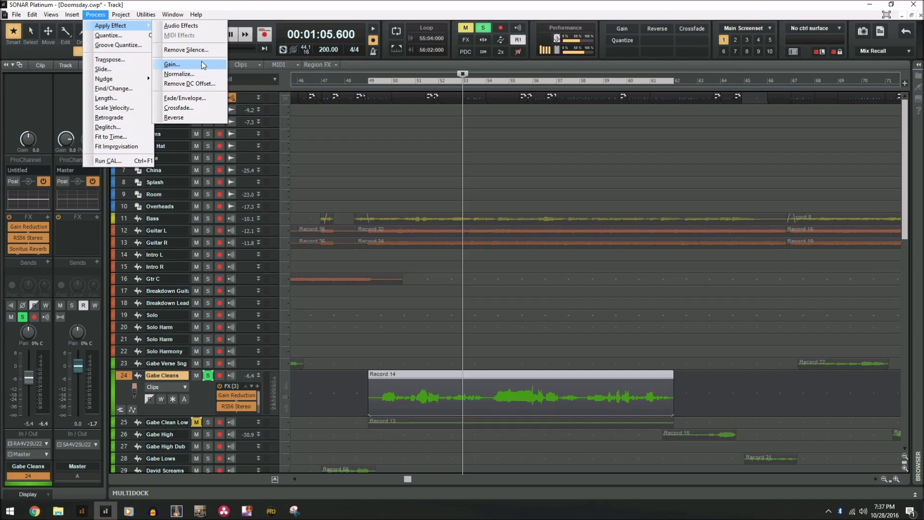
{"action": "key", "text": "Escape"}
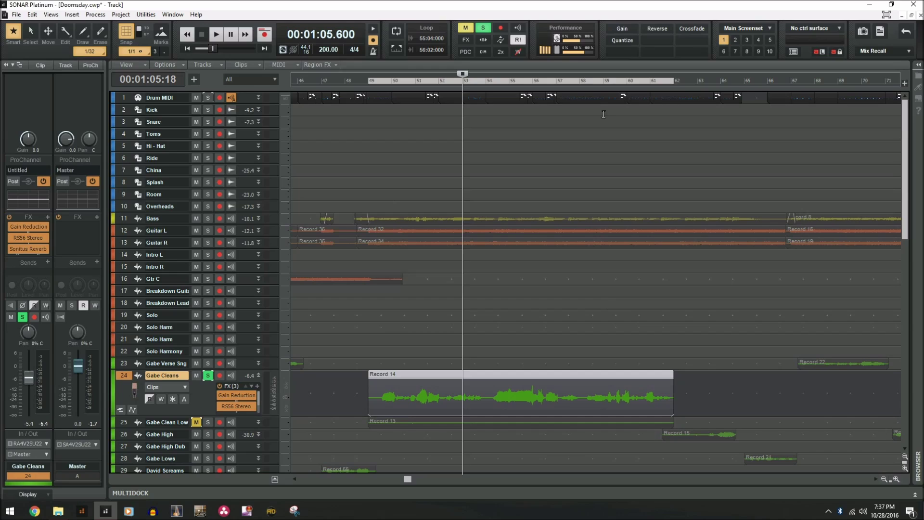
Turn off snap, set the playback start just before bar 60 and play the reversed vocal
{"action": "left_click", "coordinate": [617, 80]}
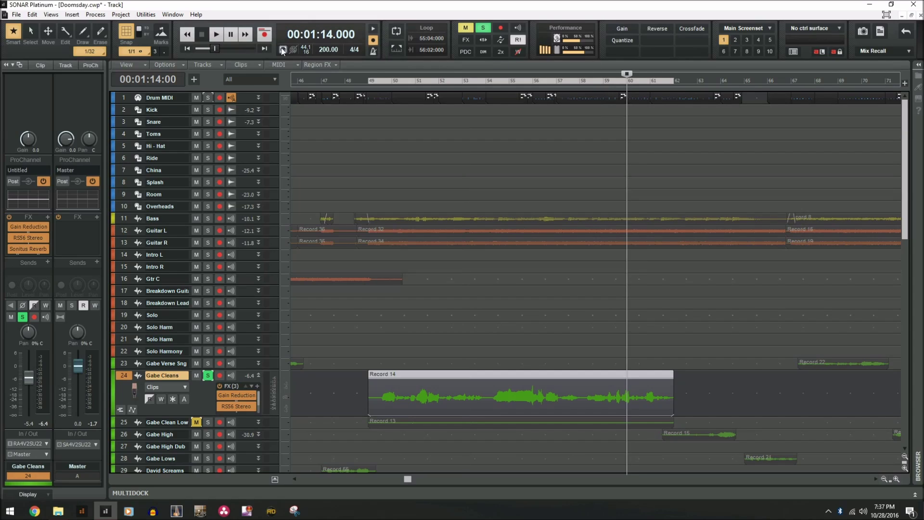
{"action": "left_click", "coordinate": [138, 30]}
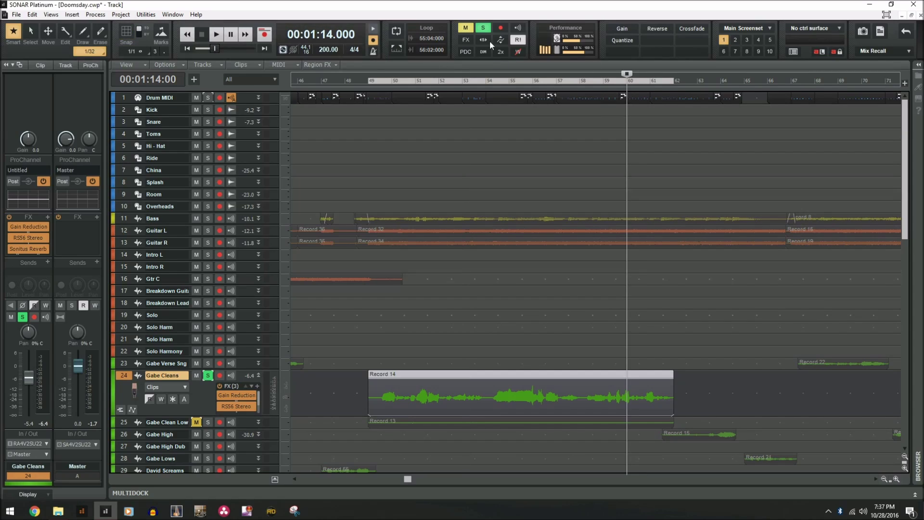
{"action": "left_click", "coordinate": [616, 83]}
{"action": "left_click", "coordinate": [608, 83]}
{"action": "key", "text": "space"}
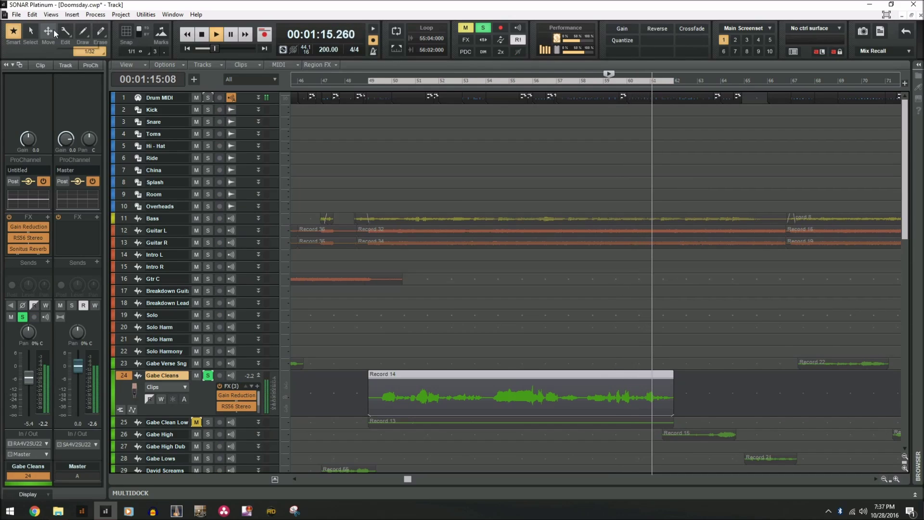
{"action": "key", "text": "space"}
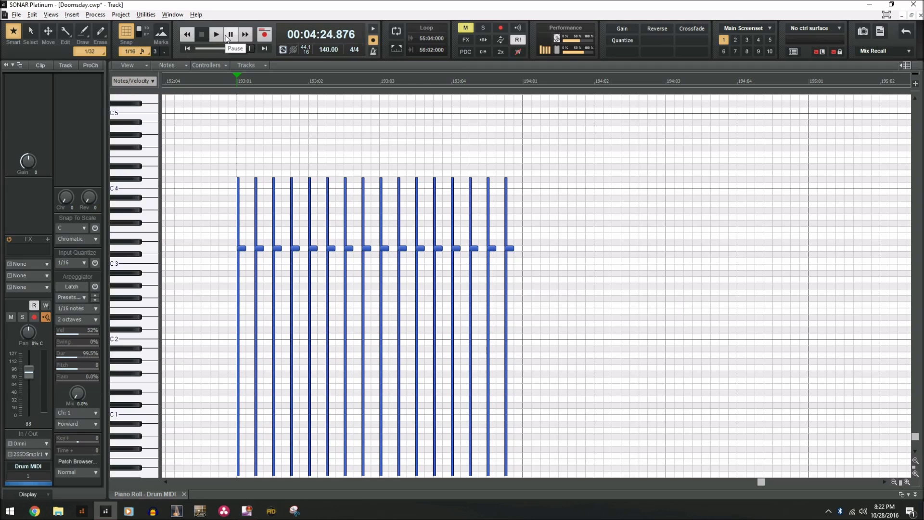
Audition the Drum MIDI snare roll and check the first D 3 note's properties (193:01, velocity 100)
{"action": "left_click", "coordinate": [221, 41]}
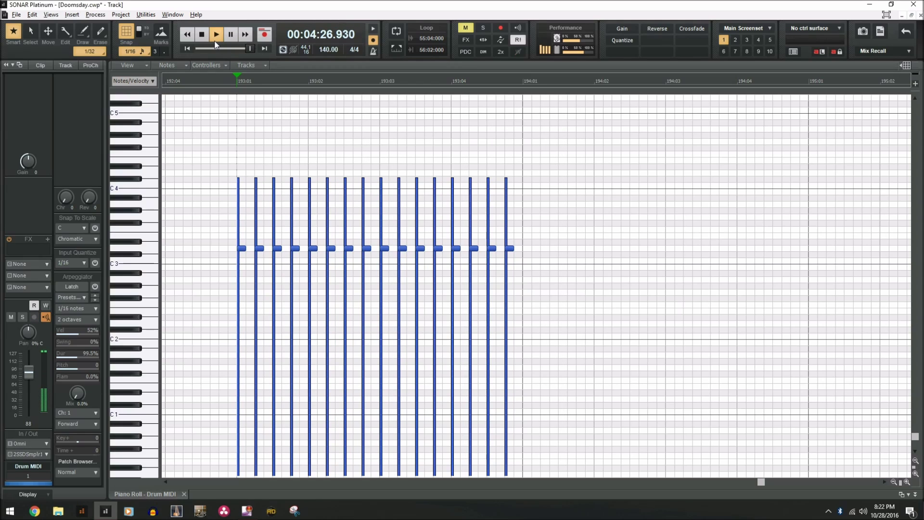
{"action": "left_click", "coordinate": [215, 43]}
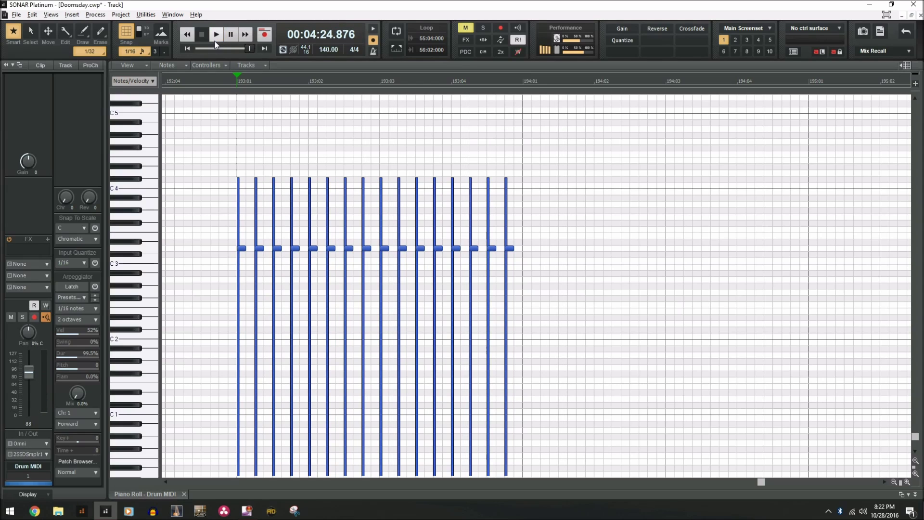
{"action": "left_click", "coordinate": [25, 37]}
{"action": "double_click", "coordinate": [243, 249]}
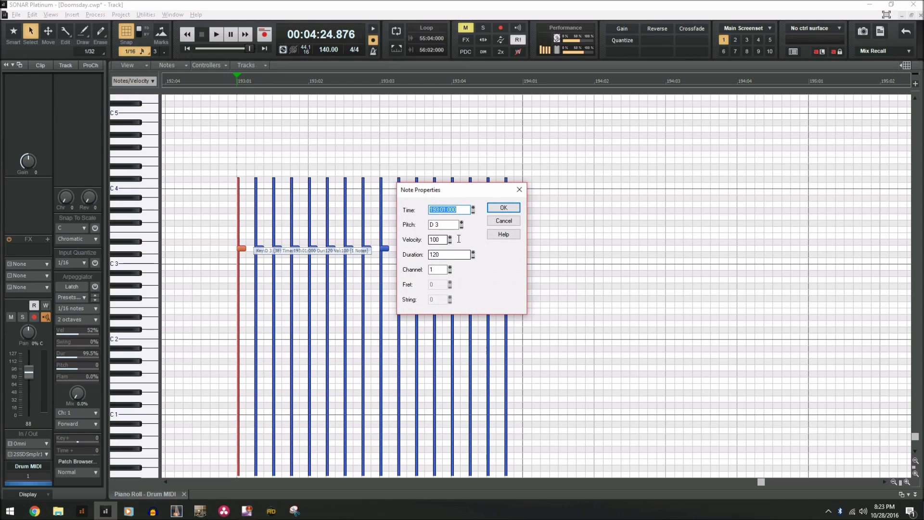
{"action": "left_click", "coordinate": [504, 220]}
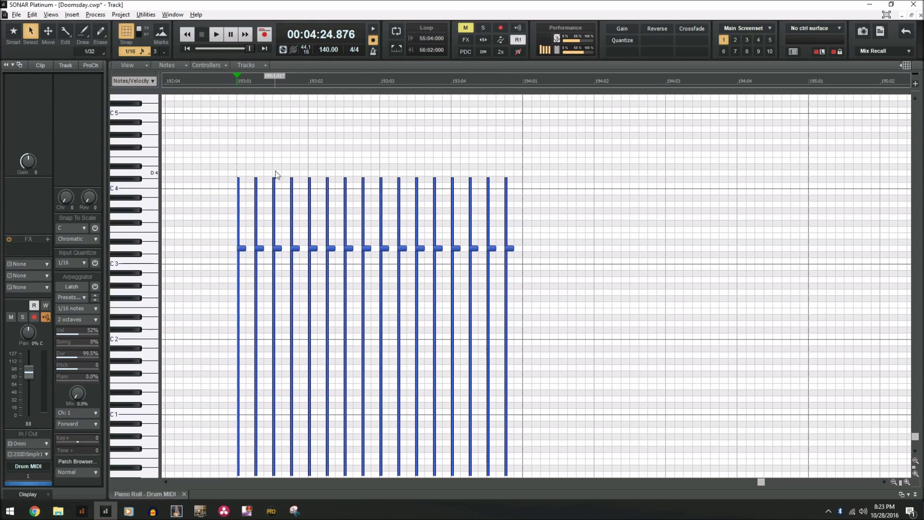
{"action": "left_click", "coordinate": [167, 85]}
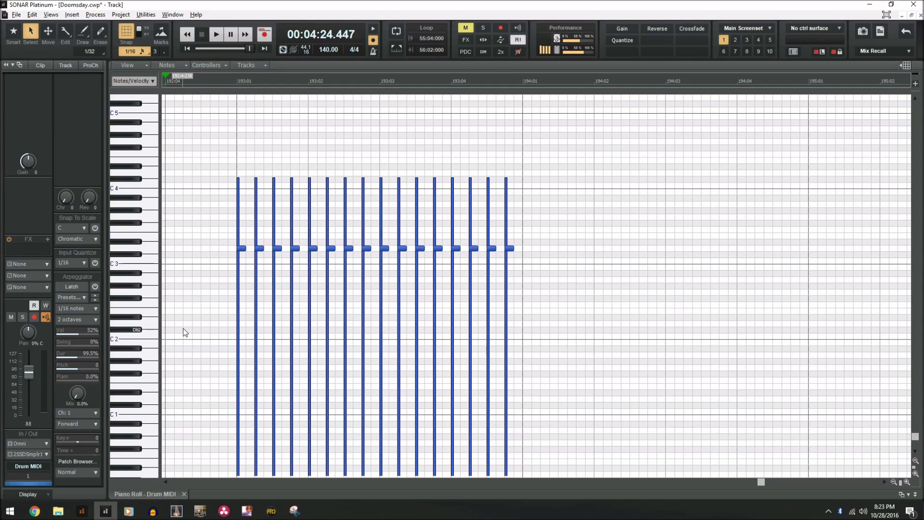
Show the Velocity lane beneath the notes and set the Draw tool to Freehand mode
{"action": "left_click", "coordinate": [143, 69]}
{"action": "left_click", "coordinate": [159, 87]}
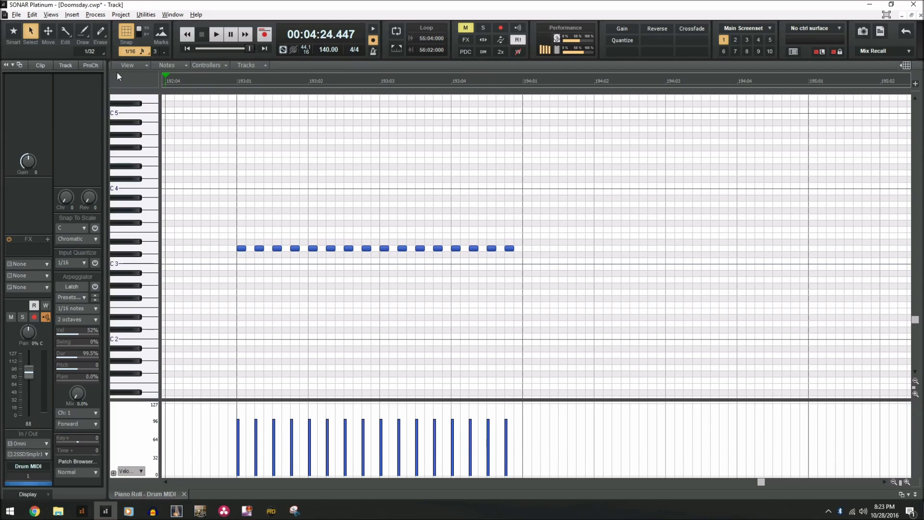
{"action": "left_click", "coordinate": [82, 36]}
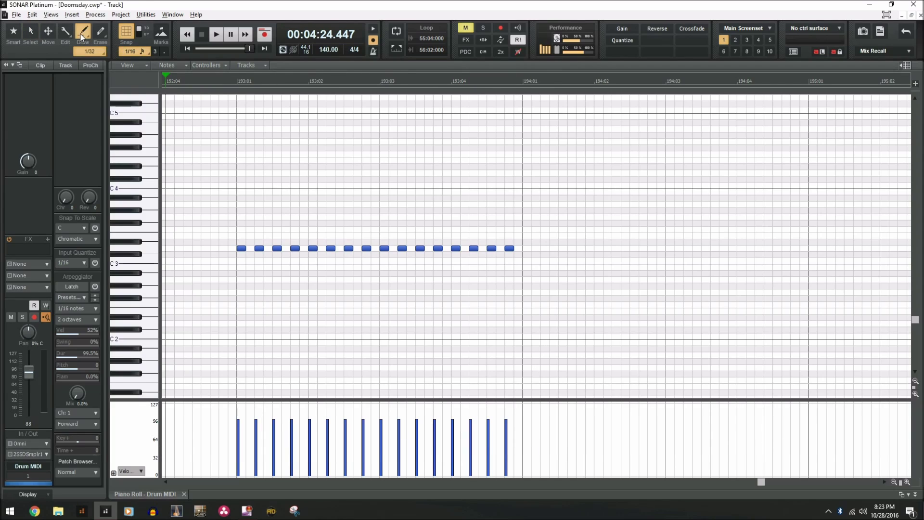
{"action": "left_click", "coordinate": [92, 47]}
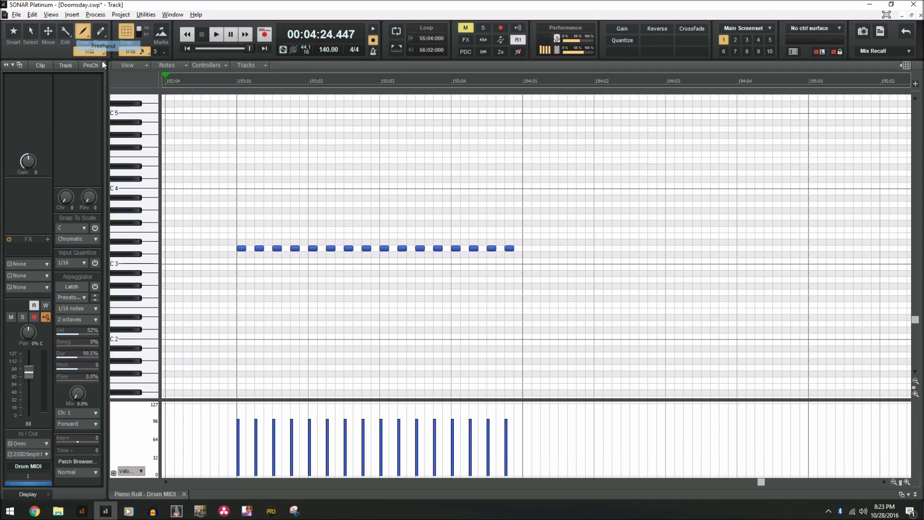
Redraw velocities as soft hits of about 44 with a few accents, then select all 16 notes
{"action": "mouse_move", "coordinate": [223, 448]}
{"action": "left_mouse_down"}
{"action": "mouse_move", "coordinate": [325, 434]}
{"action": "mouse_move", "coordinate": [414, 458]}
{"action": "left_mouse_up"}
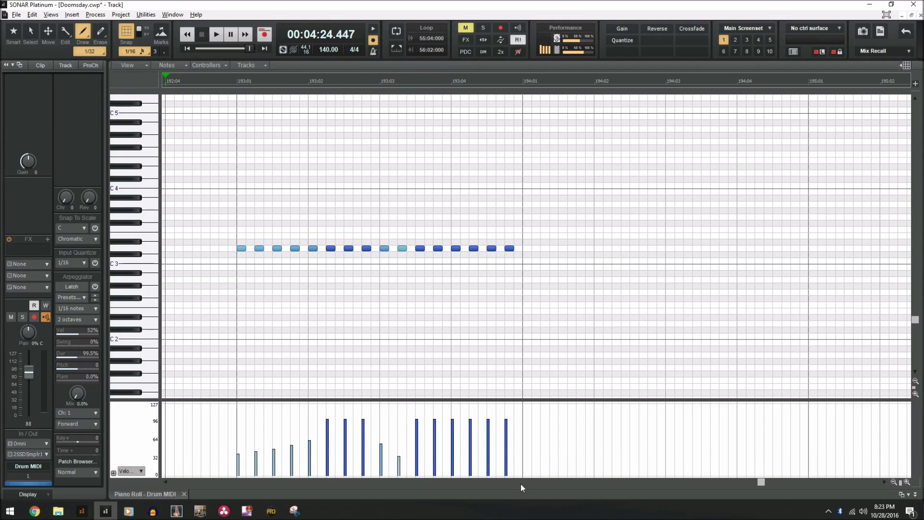
{"action": "key", "text": "ctrl+z"}
{"action": "key", "text": "ctrl+z"}
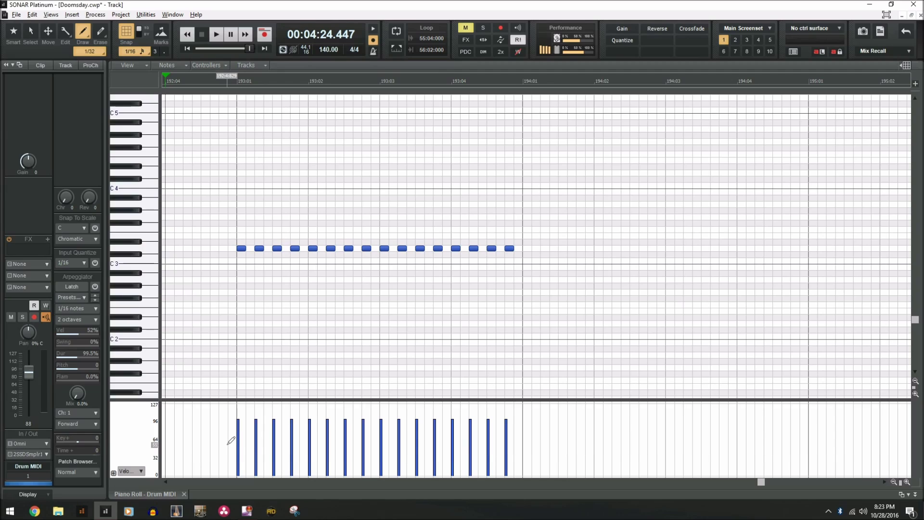
{"action": "left_click_drag", "start_coordinate": [237, 449], "coordinate": [511, 447]}
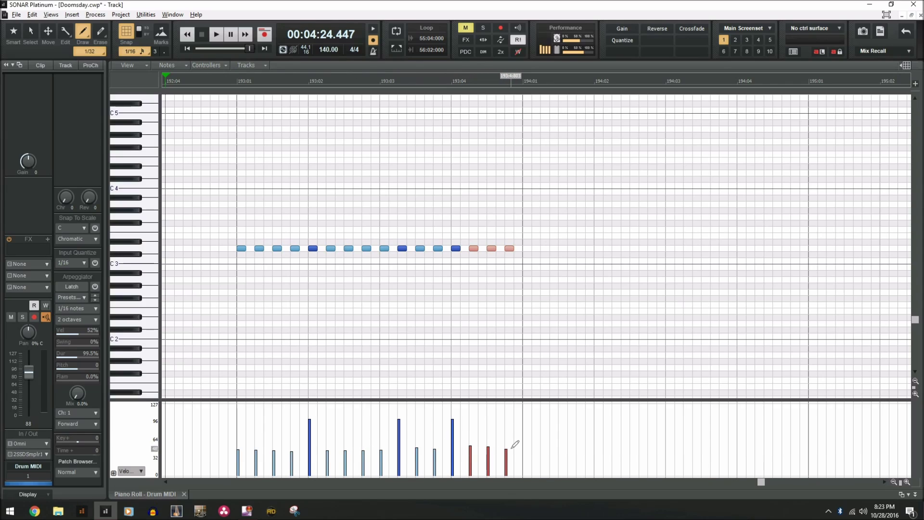
{"action": "left_click", "coordinate": [452, 424]}
{"action": "left_click", "coordinate": [399, 424]}
{"action": "left_click", "coordinate": [381, 423]}
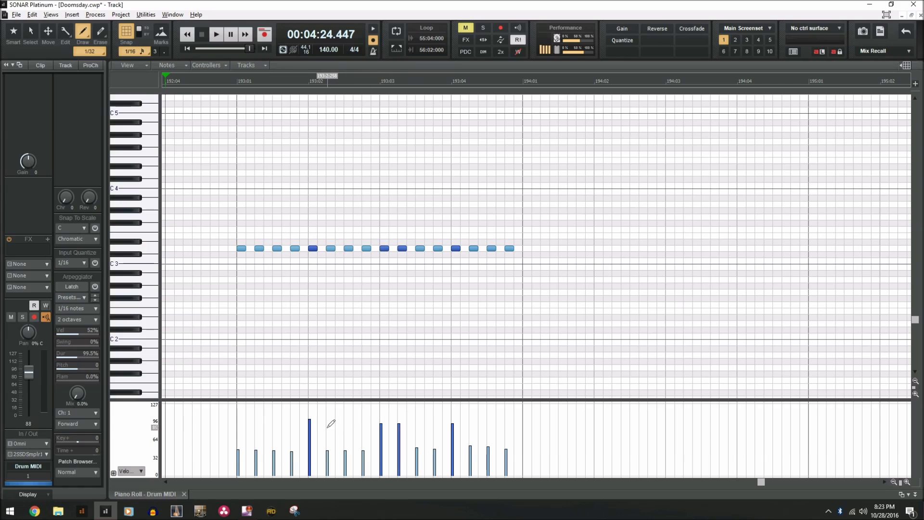
{"action": "left_click", "coordinate": [309, 422]}
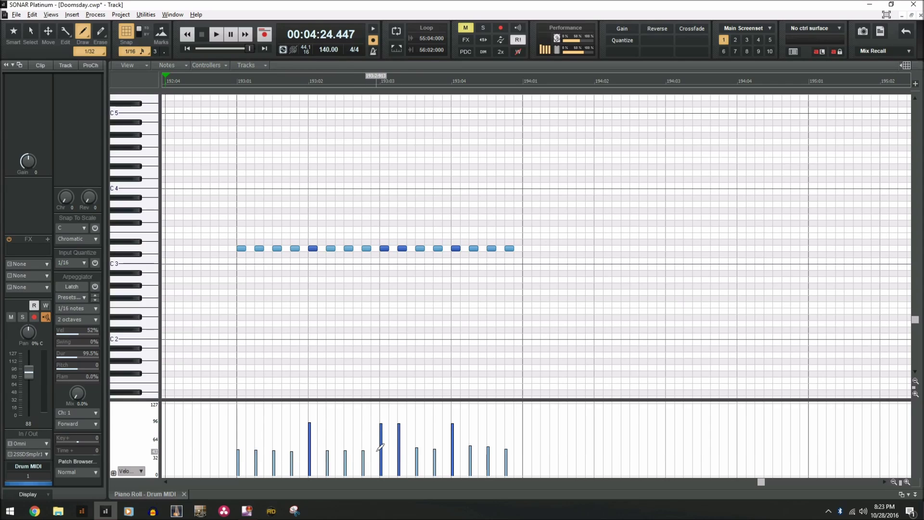
{"action": "left_click", "coordinate": [381, 452]}
{"action": "left_click", "coordinate": [31, 34]}
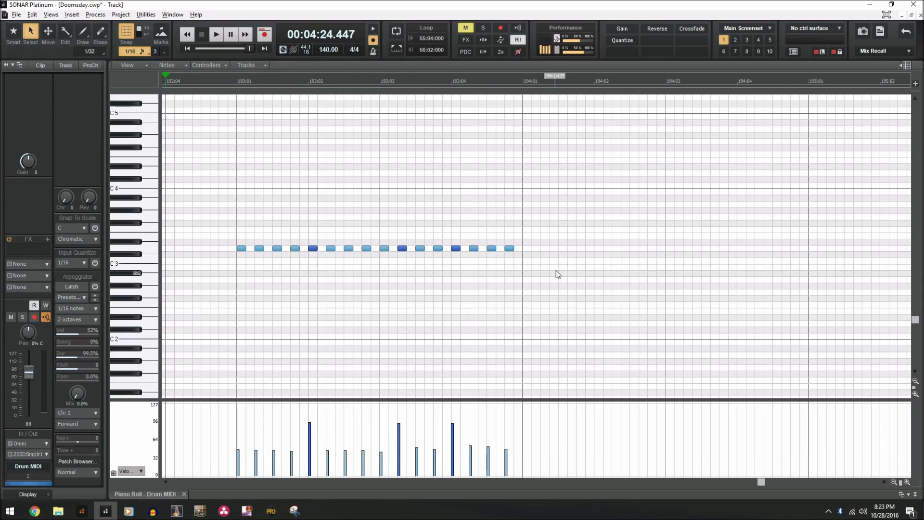
{"action": "left_click_drag", "start_coordinate": [554, 266], "coordinate": [226, 208]}
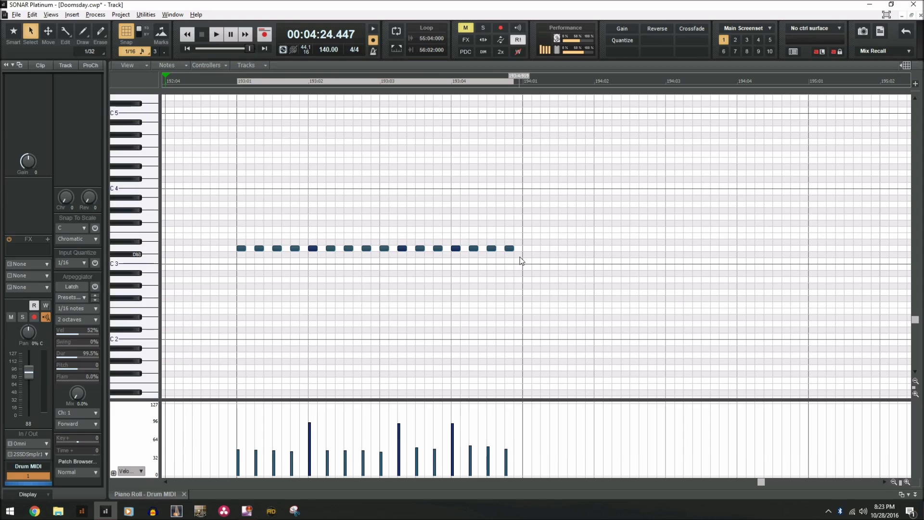
Copy the 16 selected snare notes, paste them at 194:01, and play back the doubled roll
{"action": "key", "text": "ctrl+c"}
{"action": "left_click", "coordinate": [522, 261]}
{"action": "key", "text": "ctrl+v"}
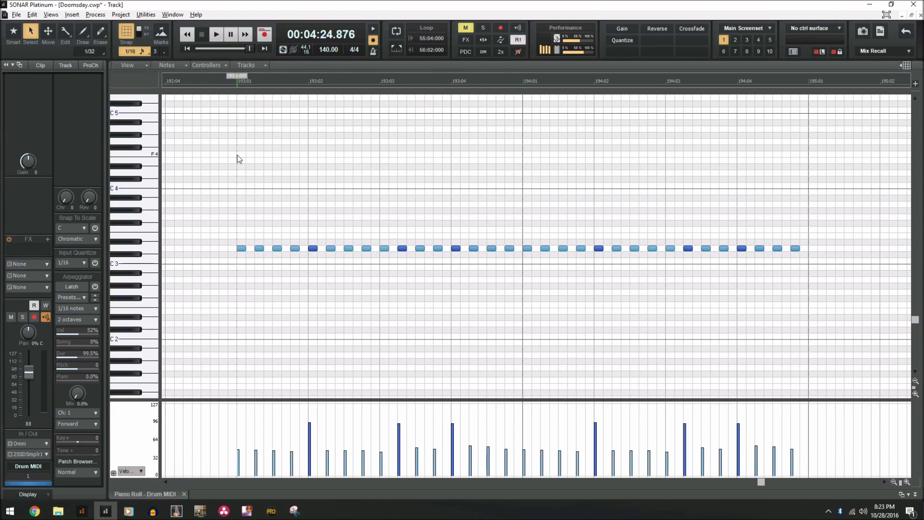
{"action": "key", "text": "space"}
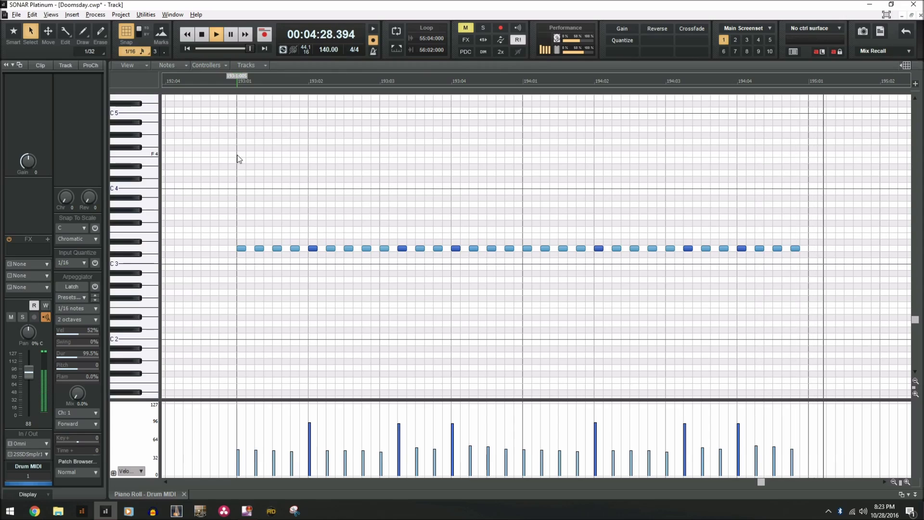
{"action": "key", "text": "space"}
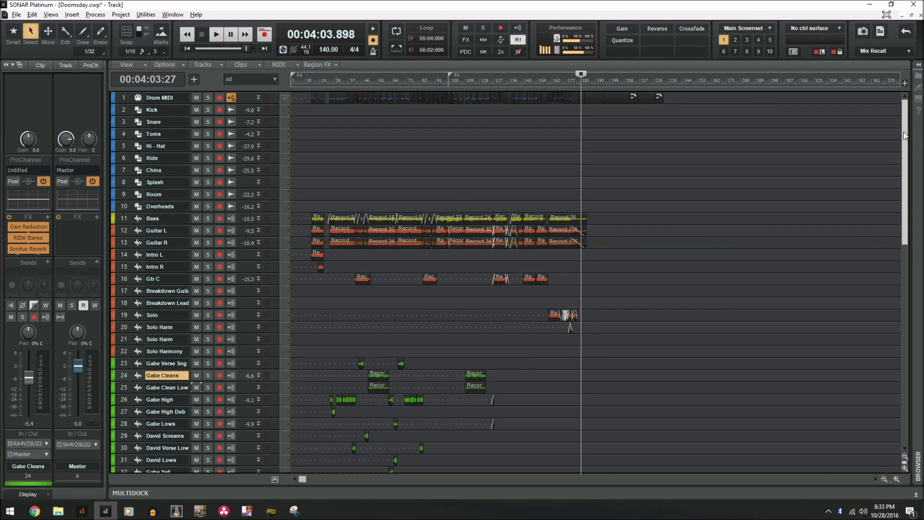
Set the playback position to about 1:03 and zoom the timeline in four steps horizontally
{"action": "left_click_drag", "start_coordinate": [907, 155], "coordinate": [918, 126]}
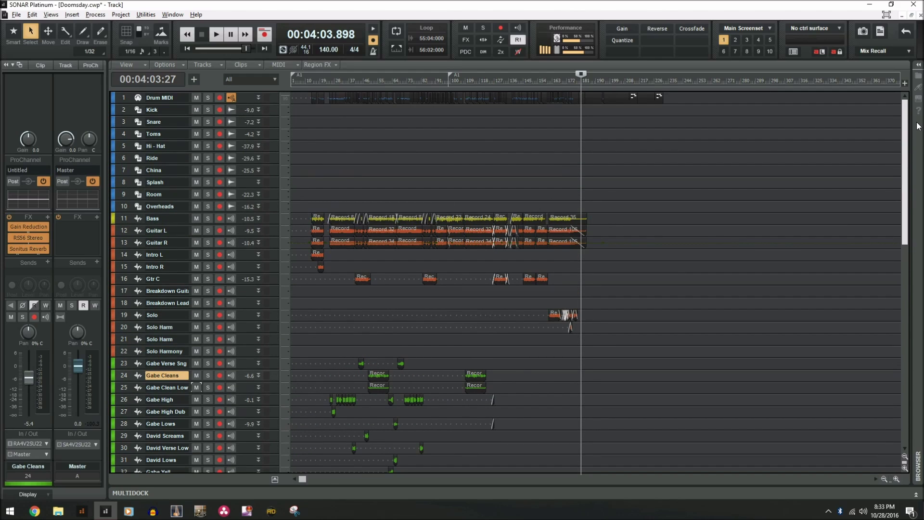
{"action": "left_click_drag", "start_coordinate": [918, 126], "coordinate": [918, 126]}
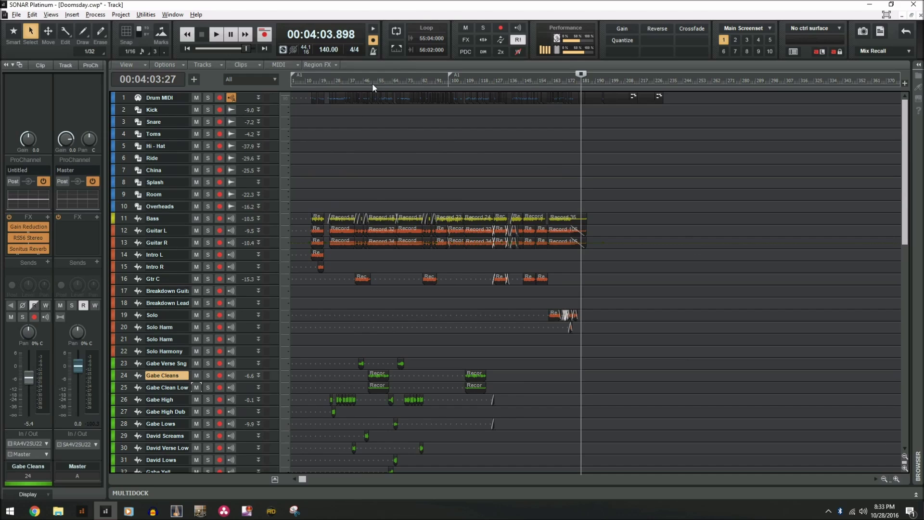
{"action": "left_click", "coordinate": [373, 86]}
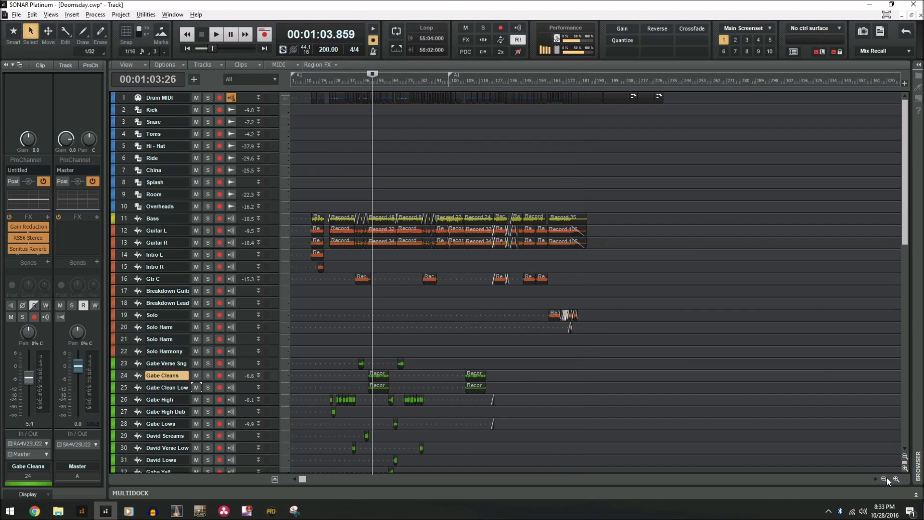
{"action": "left_click", "coordinate": [896, 479]}
{"action": "left_click", "coordinate": [896, 479]}
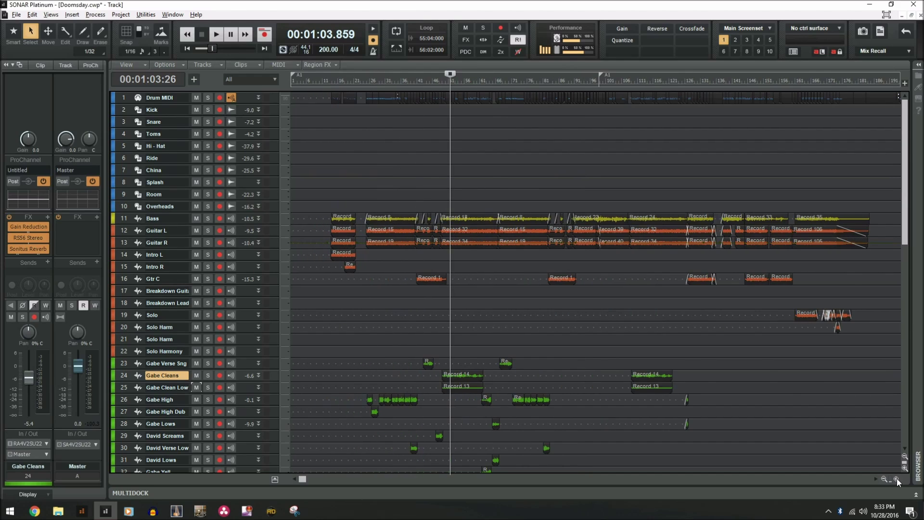
{"action": "left_click", "coordinate": [896, 479]}
{"action": "left_click", "coordinate": [896, 478]}
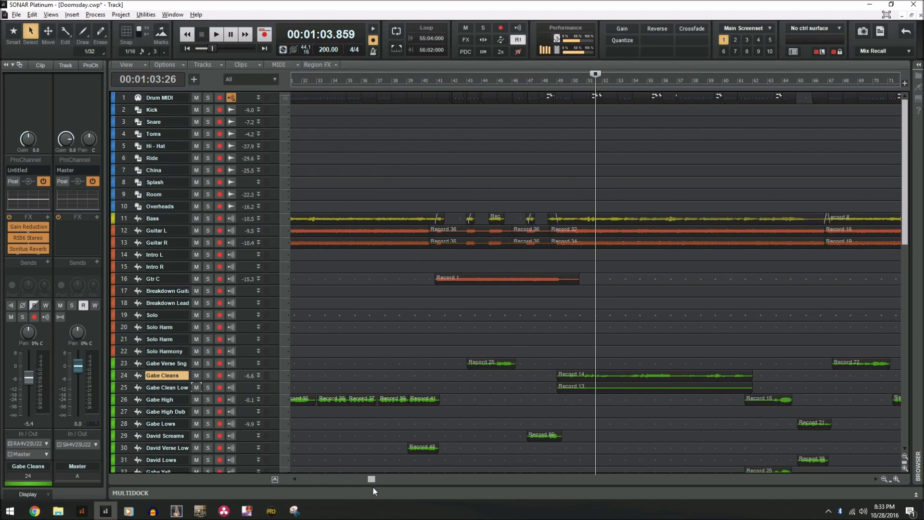
{"action": "left_click_drag", "start_coordinate": [371, 479], "coordinate": [332, 478]}
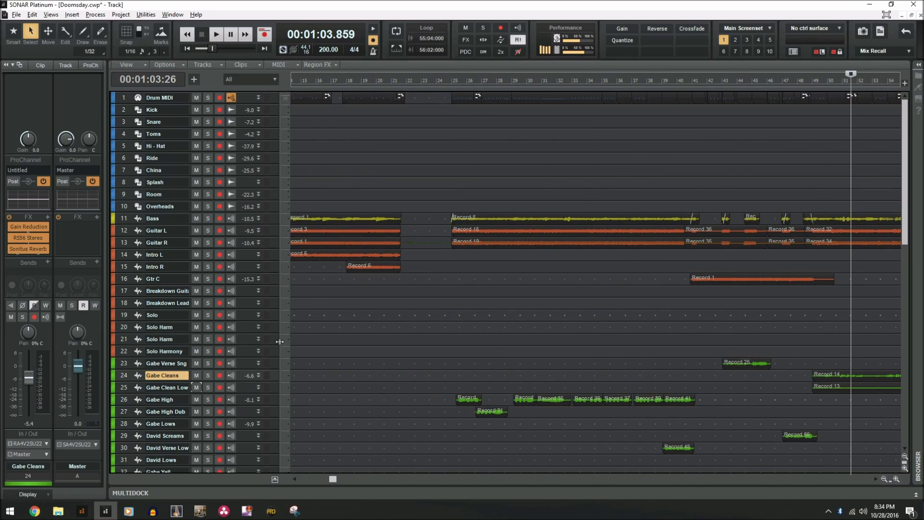
Show the Navigator pane and jump the track view to measures 143–182
{"action": "left_click", "coordinate": [136, 69]}
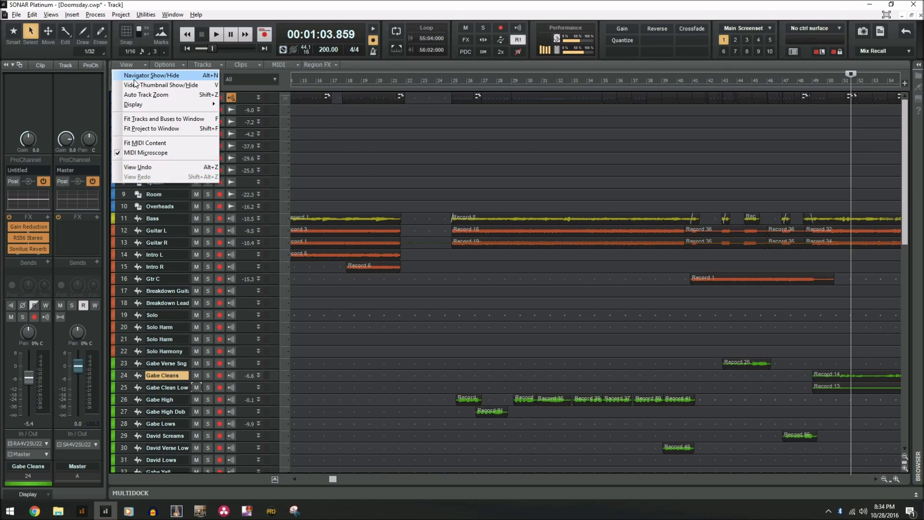
{"action": "left_click", "coordinate": [135, 80]}
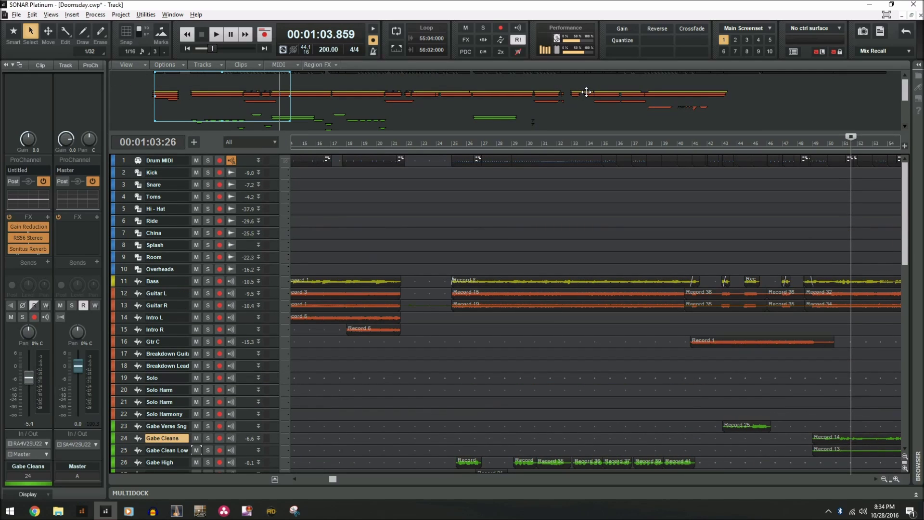
{"action": "left_click", "coordinate": [586, 92]}
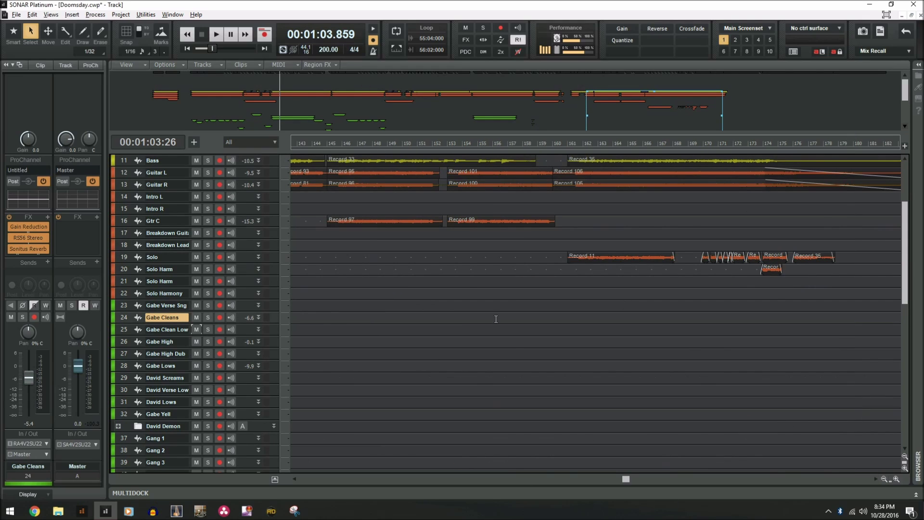
{"action": "scroll", "coordinate": [206, 102], "scroll_direction": "down", "scroll_amount": 1}
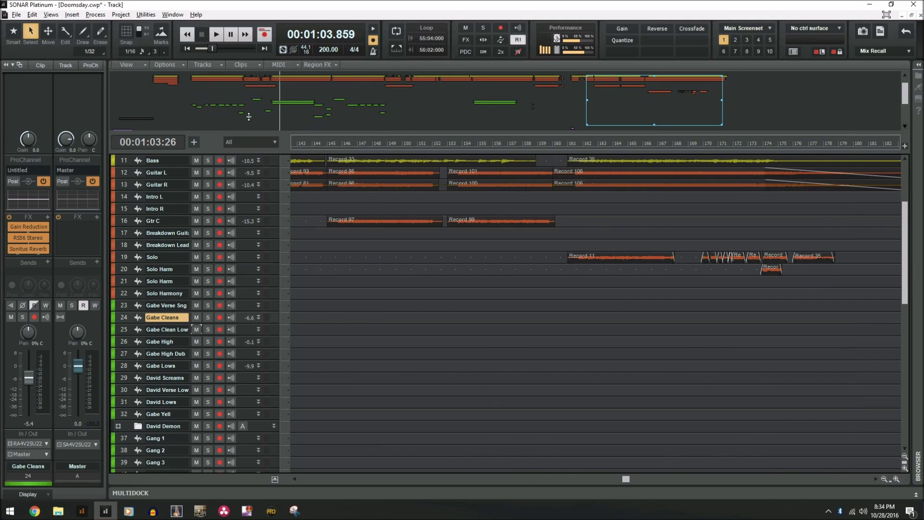
{"action": "scroll", "coordinate": [137, 116], "scroll_direction": "down", "scroll_amount": 2}
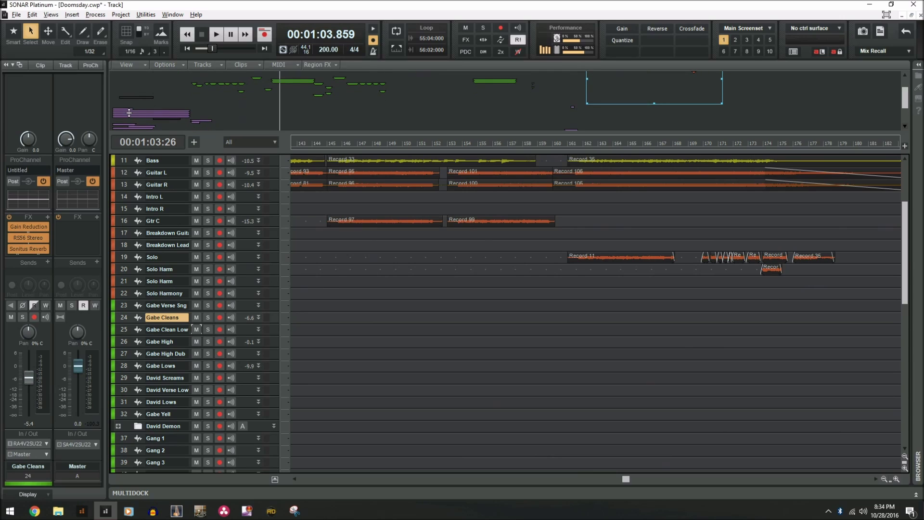
{"action": "scroll", "coordinate": [156, 121], "scroll_direction": "down", "scroll_amount": 2}
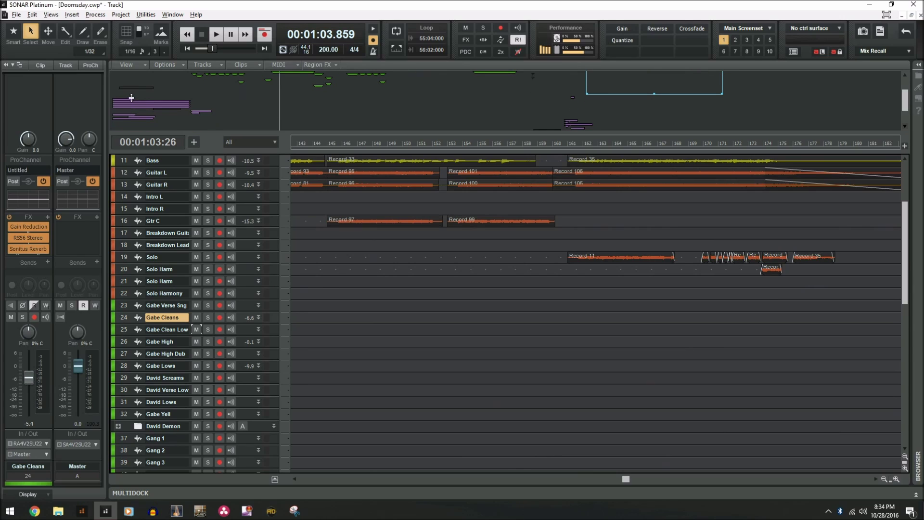
Navigate via the Navigator to tracks 42–59, tracks 6–31, measures 89–129, then the project start
{"action": "left_click", "coordinate": [131, 98]}
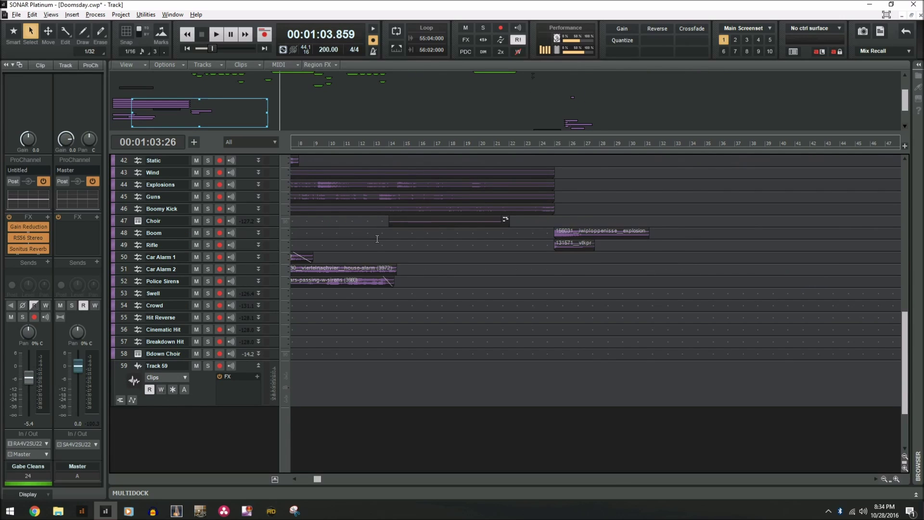
{"action": "scroll", "coordinate": [542, 107], "scroll_direction": "up", "scroll_amount": 3}
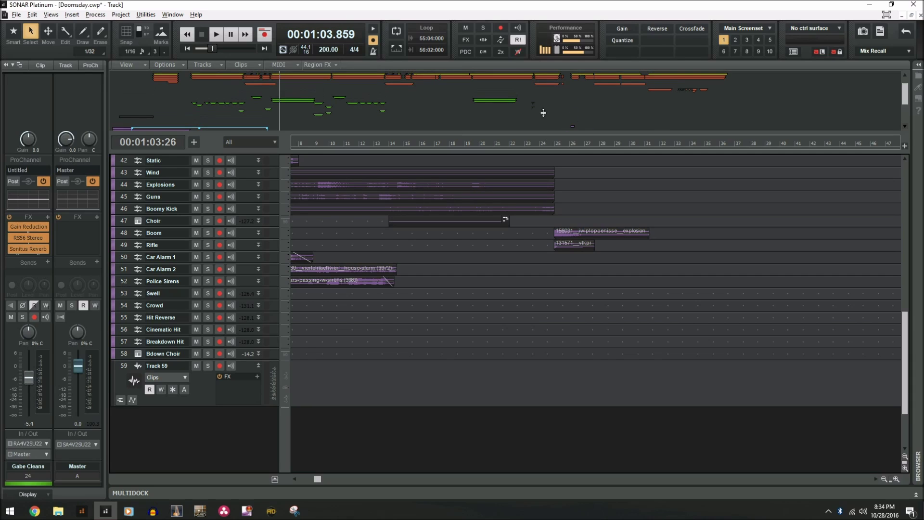
{"action": "scroll", "coordinate": [684, 103], "scroll_direction": "up", "scroll_amount": 2}
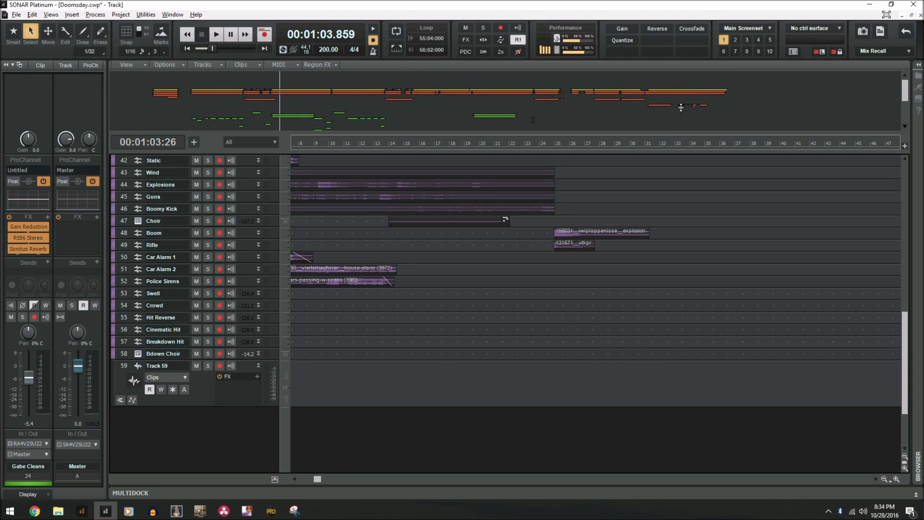
{"action": "left_click", "coordinate": [678, 104]}
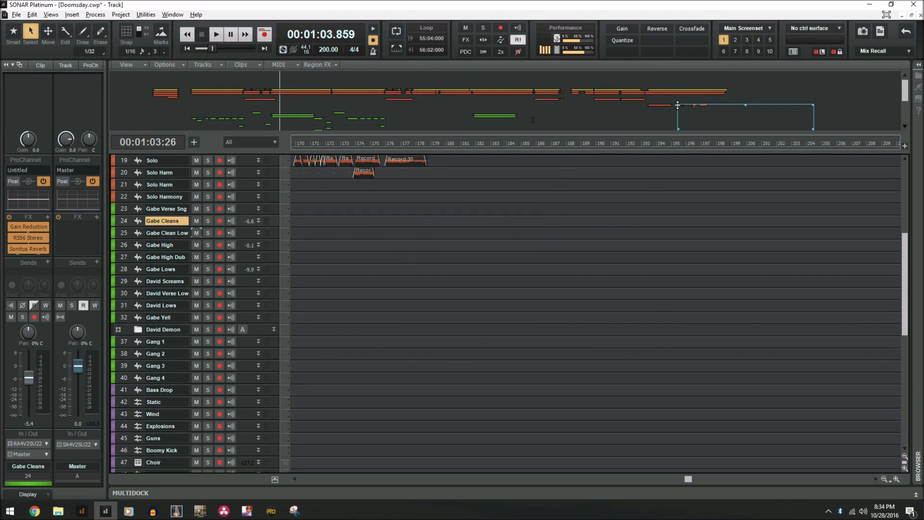
{"action": "left_click", "coordinate": [646, 82]}
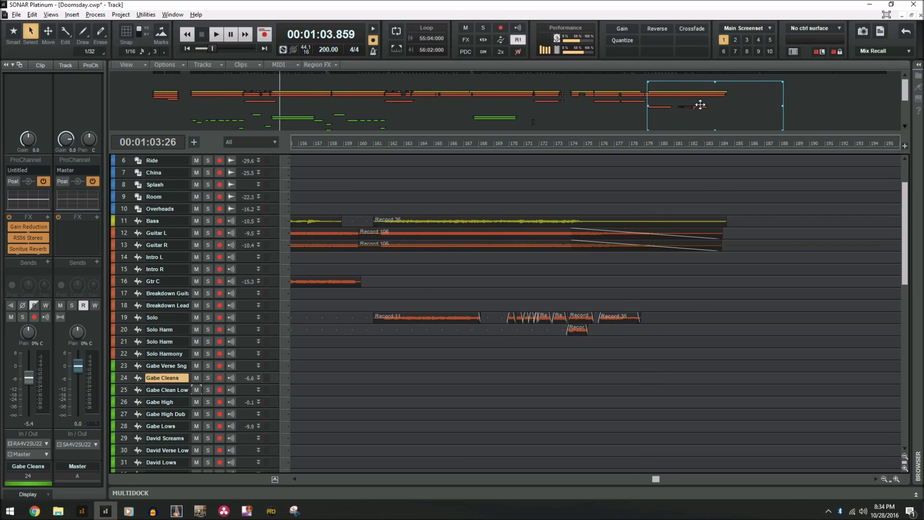
{"action": "left_click_drag", "start_coordinate": [700, 104], "coordinate": [445, 100]}
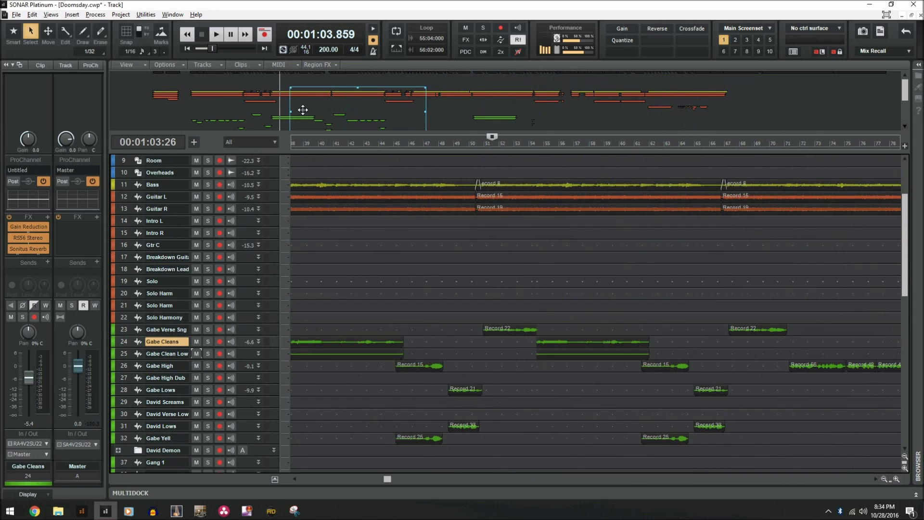
{"action": "left_click_drag", "start_coordinate": [303, 109], "coordinate": [240, 114]}
{"action": "scroll", "coordinate": [293, 108], "scroll_direction": "down", "scroll_amount": 3}
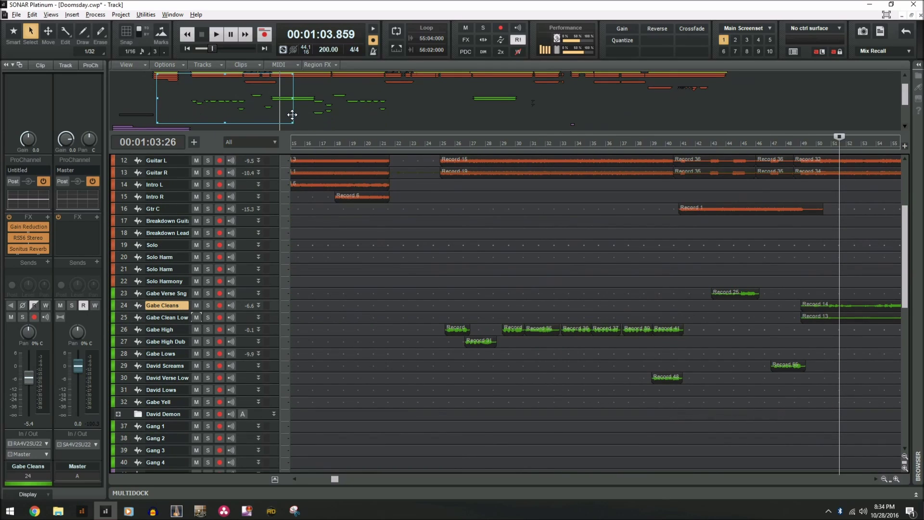